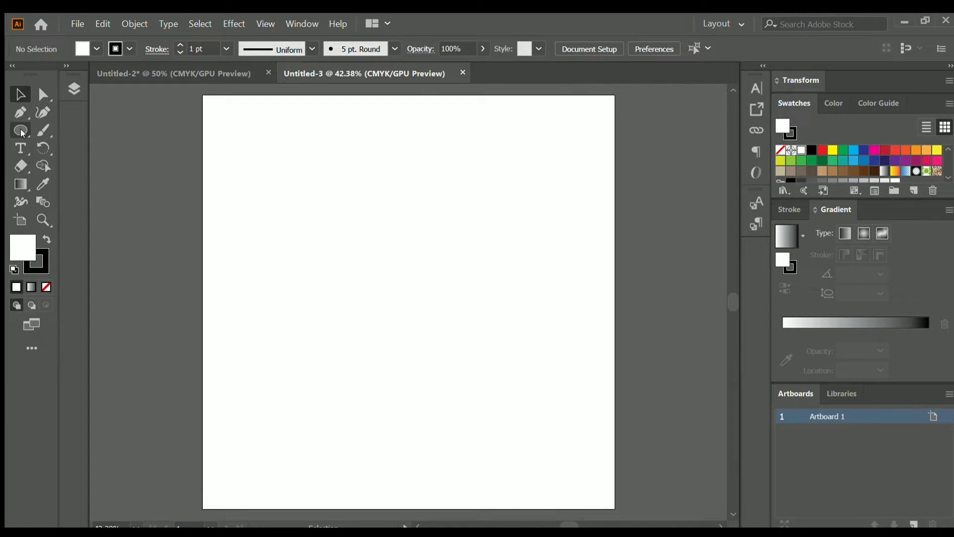
Step: Draw a large circle in the middle of the artboard and remove its fill, keeping only the outline
click(21, 130)
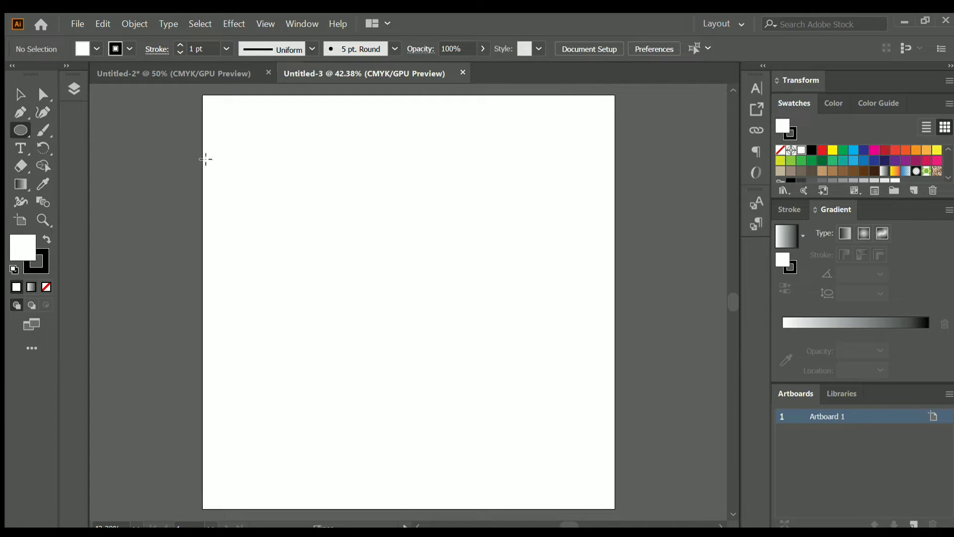
drag(261, 141, 558, 436)
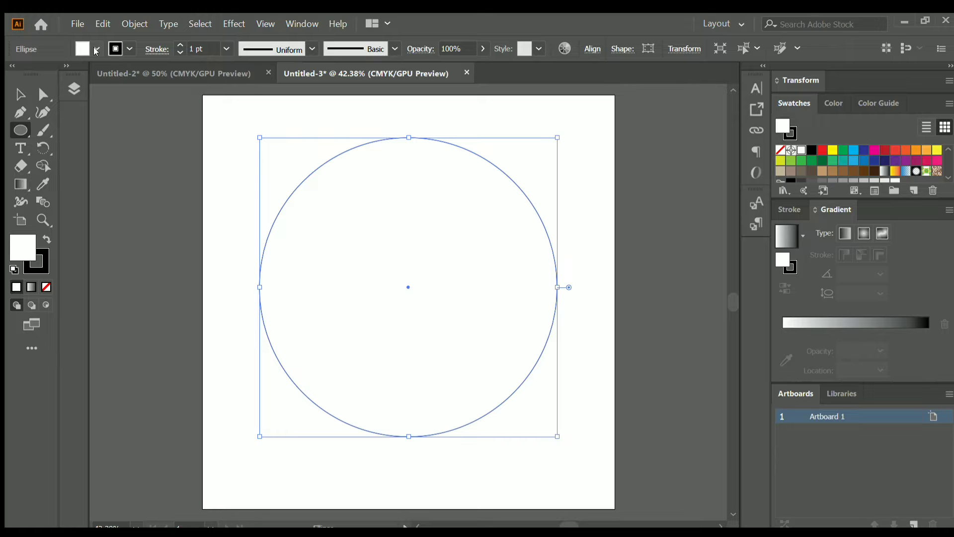
key(slash)
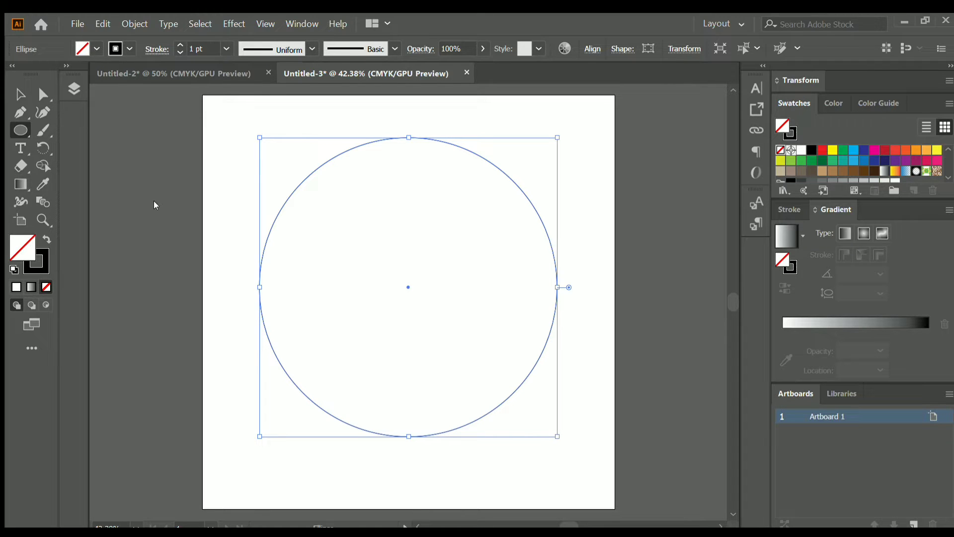
click(20, 93)
drag(420, 138, 421, 138)
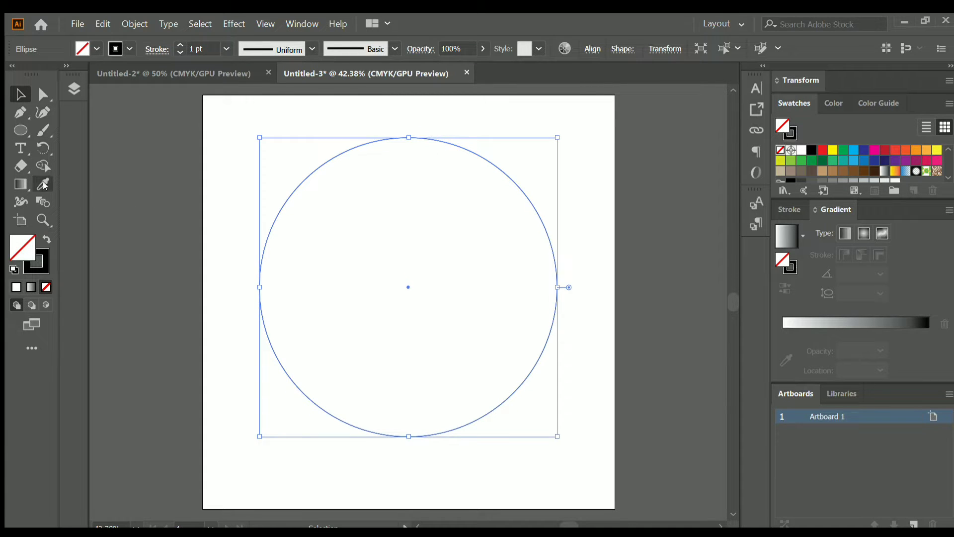
Step: Draw a small circle inside the large one and align its centre with the large circle's centre
click(19, 132)
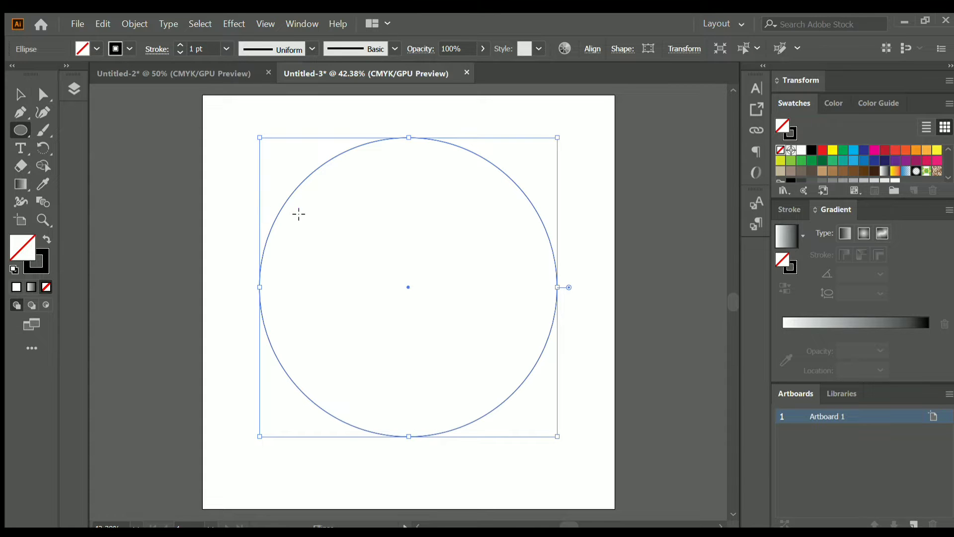
drag(364, 243, 447, 335)
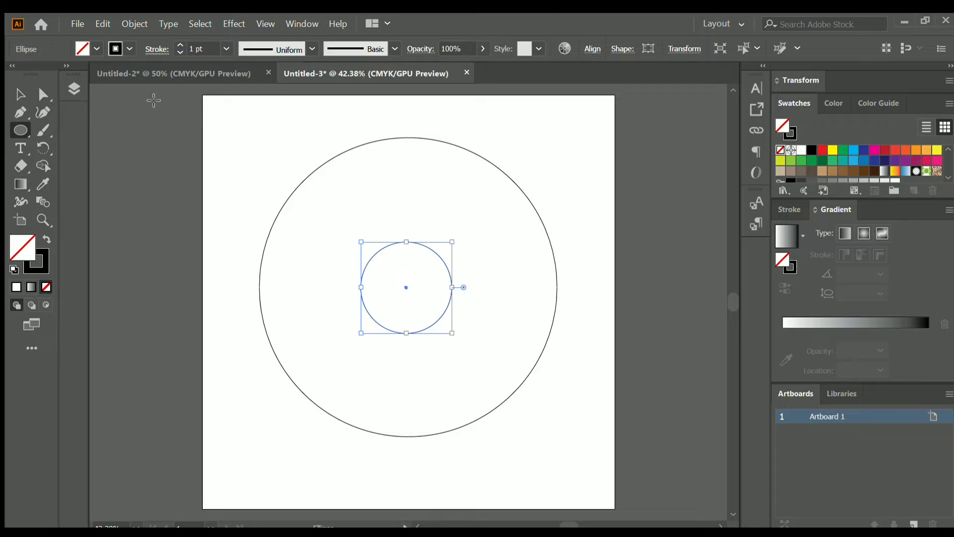
click(15, 96)
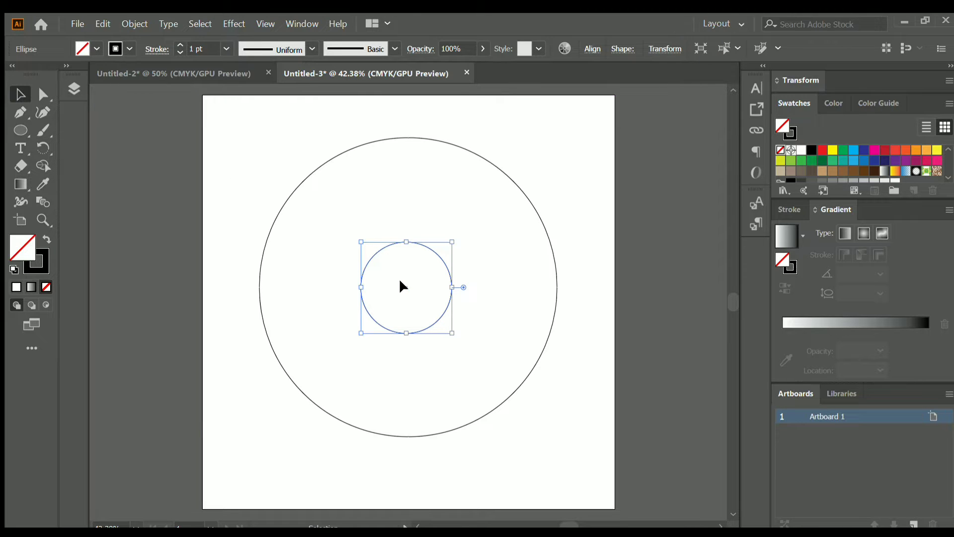
drag(402, 281, 406, 286)
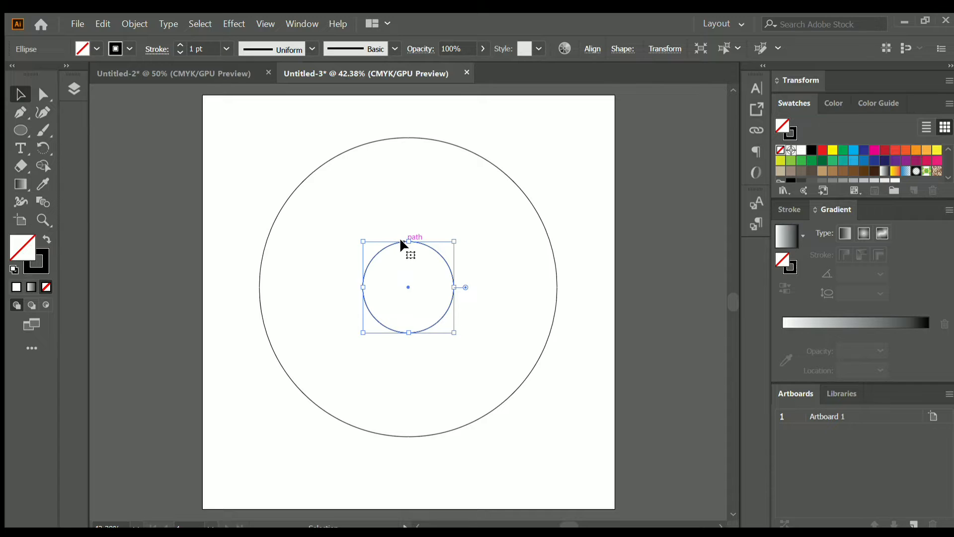
Step: Create an enlarged copy of the small circle, about 471 px wide, reaching the large circle's upper and right extents
drag(458, 244, 592, 140)
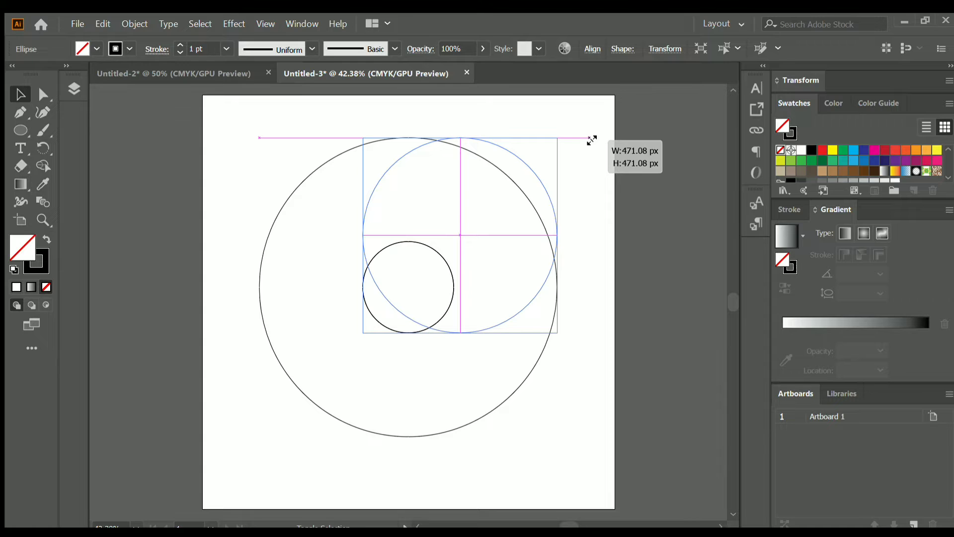
drag(592, 141, 589, 140)
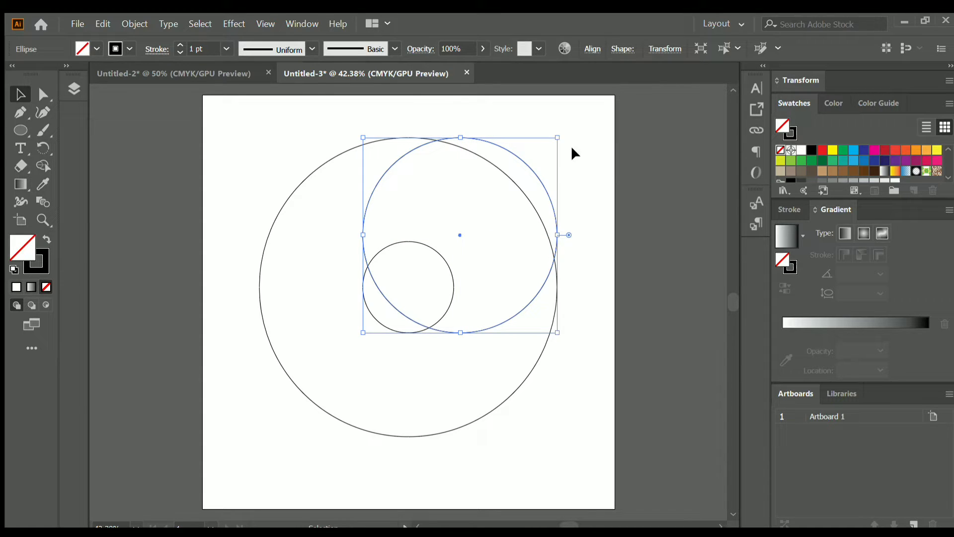
click(620, 282)
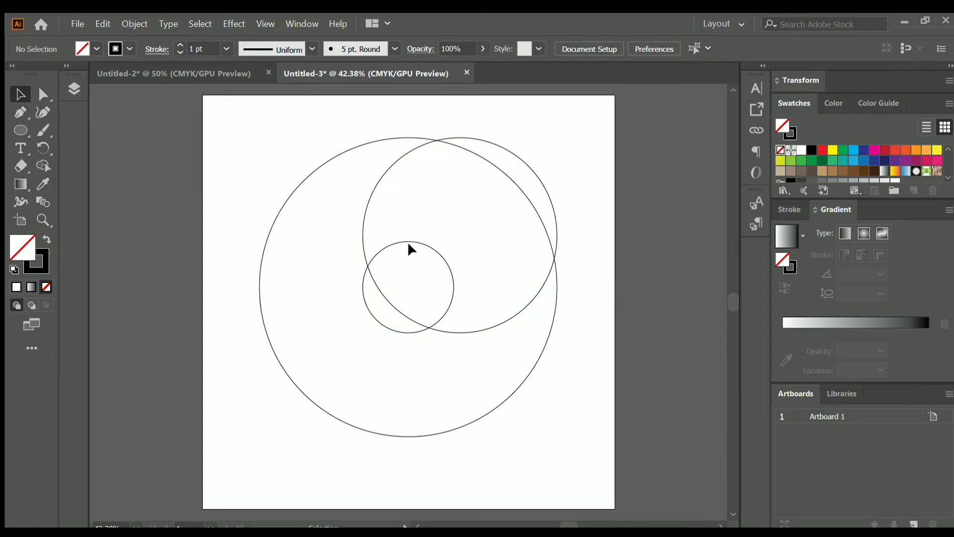
Step: Duplicate the medium circle straight down so the copy reaches the large circle's lower extent
click(533, 171)
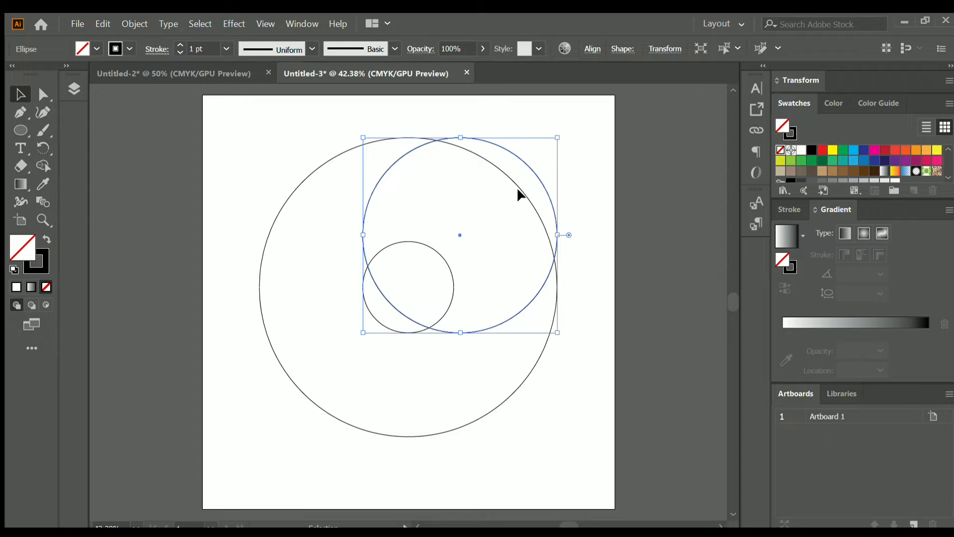
drag(539, 179, 543, 287)
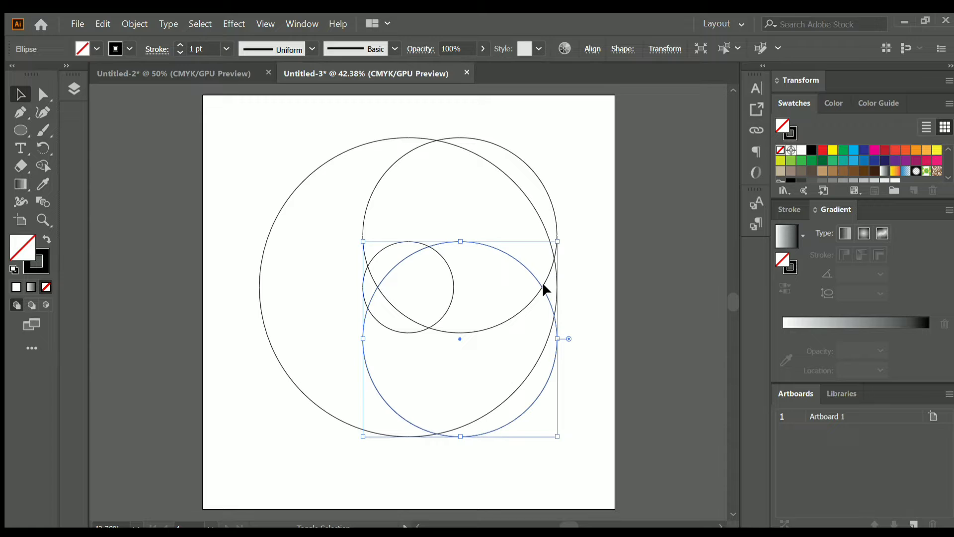
click(574, 279)
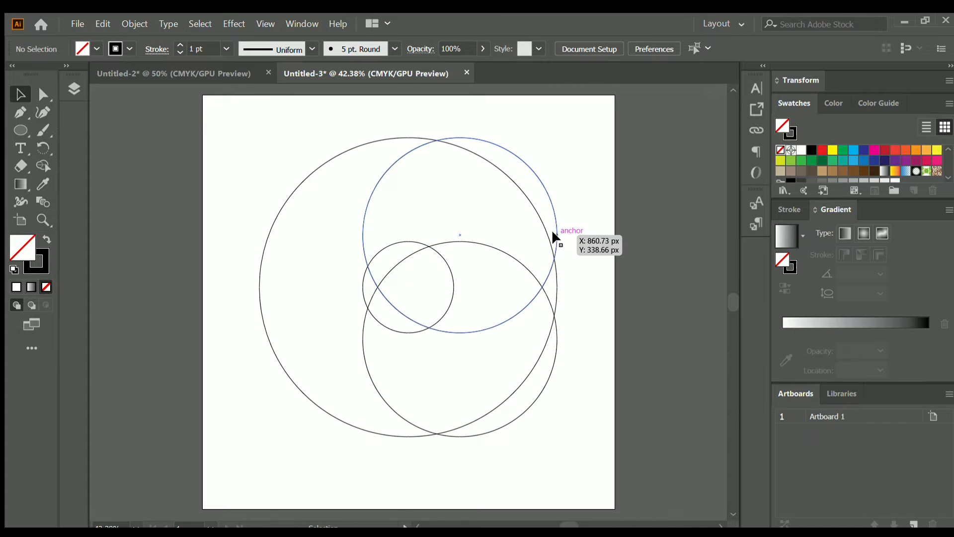
Step: Move both medium circles horizontally onto the large circle's vertical centre line, touching it at its uppermost and lowermost points
drag(554, 233, 506, 235)
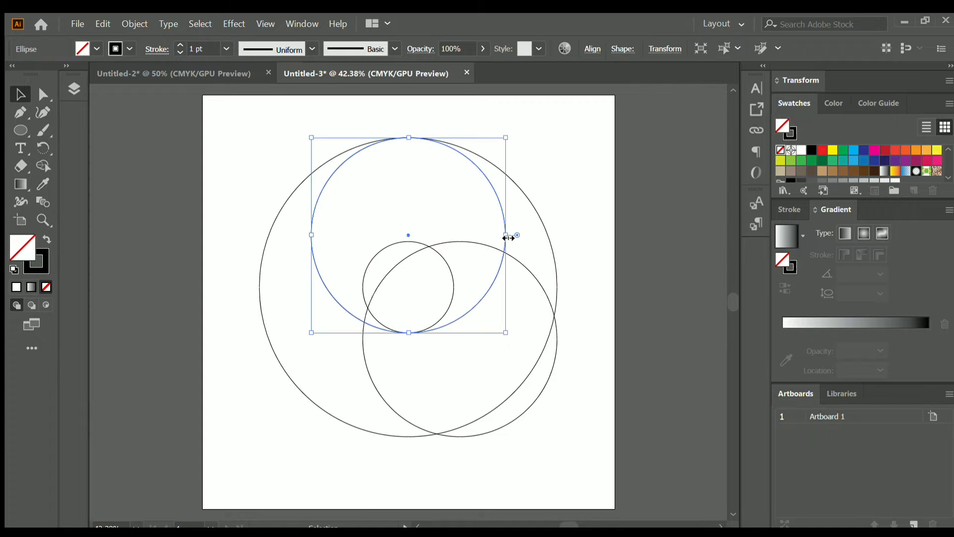
click(556, 228)
click(545, 295)
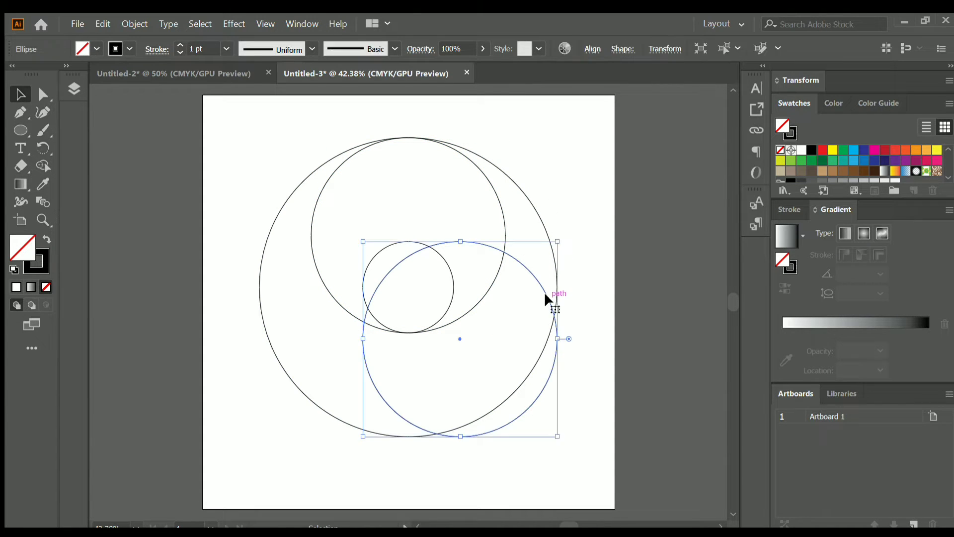
shift+click(545, 295)
click(545, 298)
drag(545, 294, 491, 298)
click(586, 287)
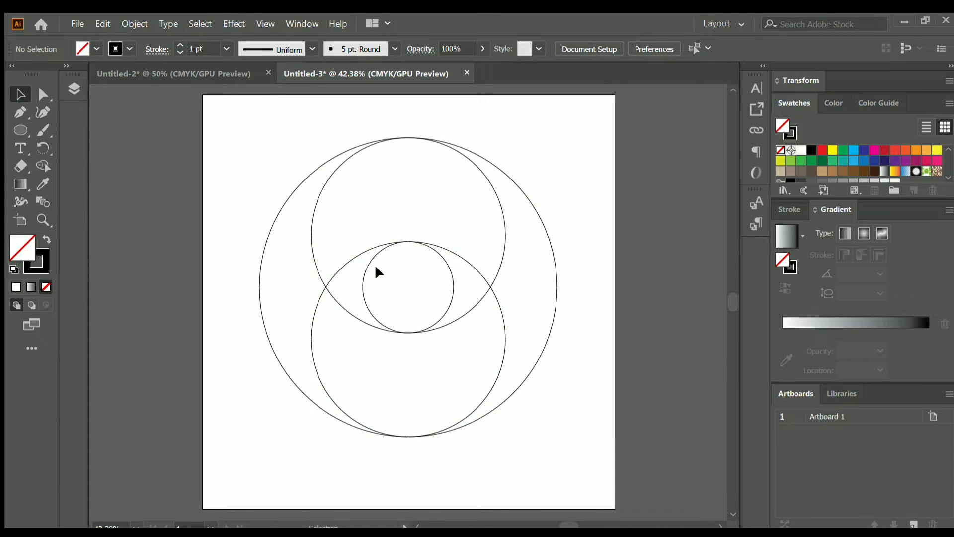
Step: Examine up close whether the lower medium circle meets the large circle exactly at its lowermost point
key(z)
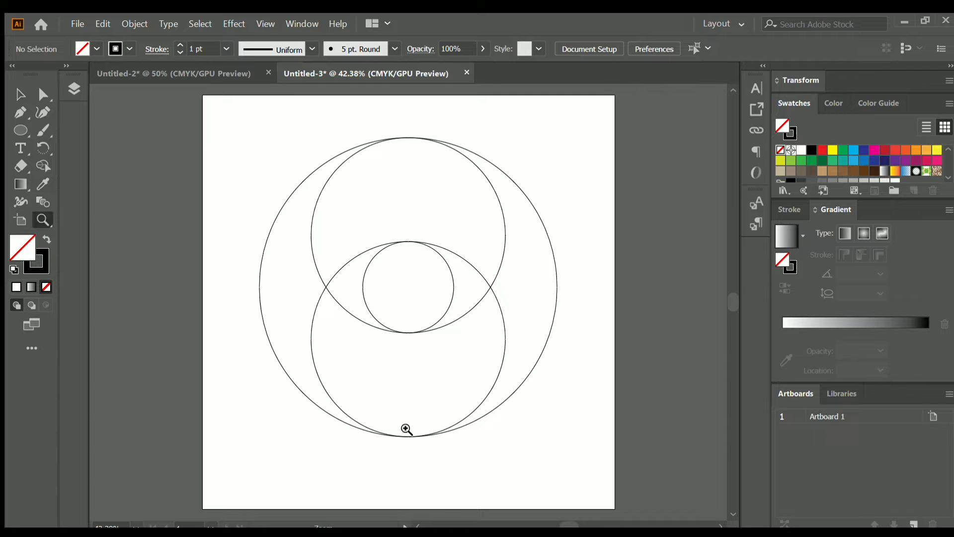
click(414, 439)
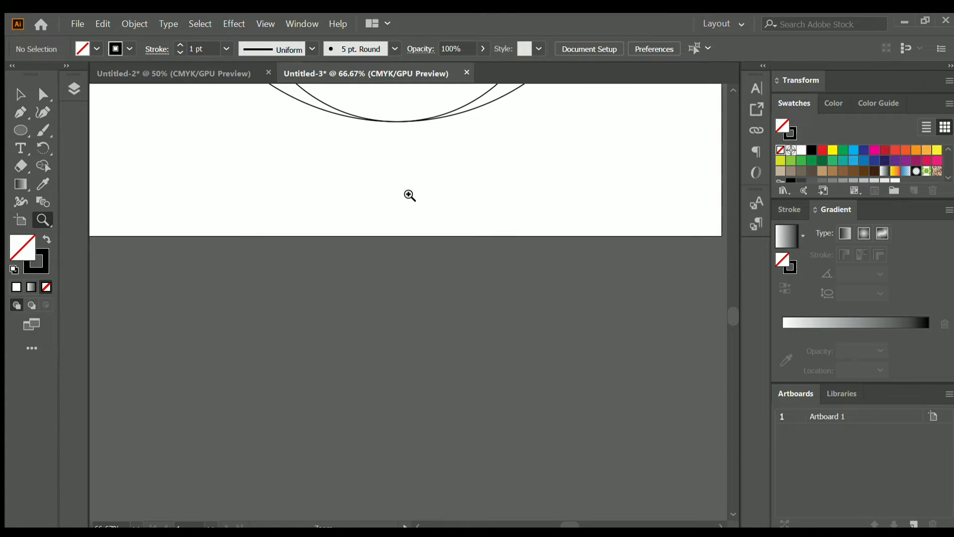
click(415, 132)
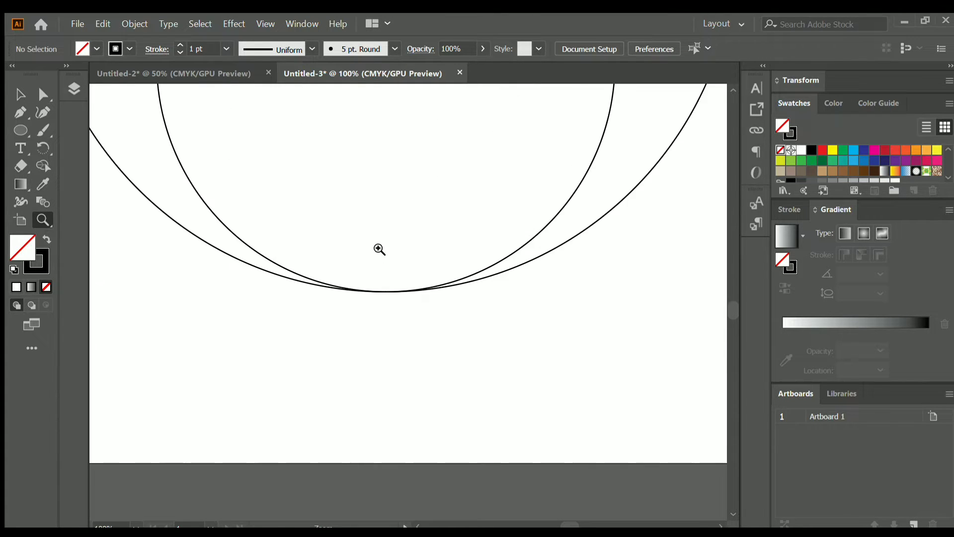
click(382, 300)
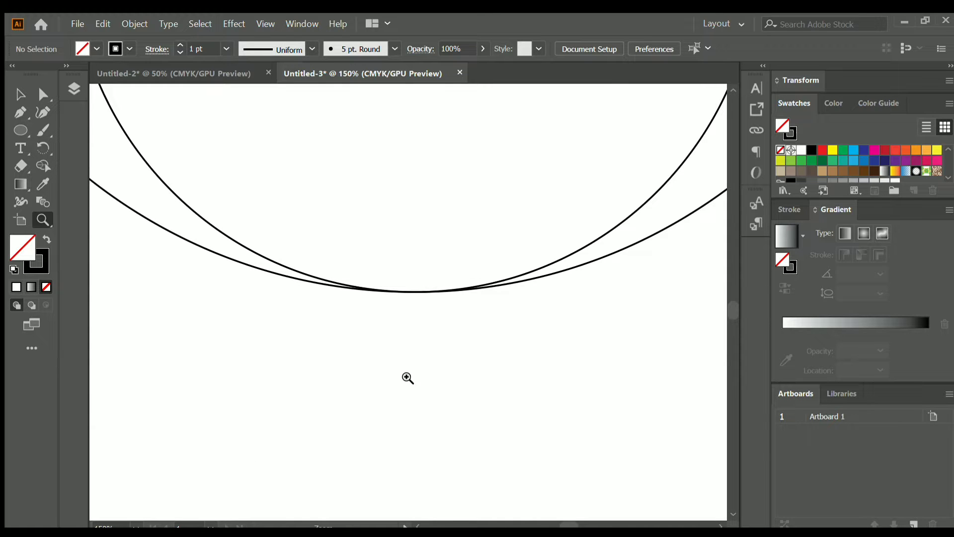
key(ctrl+z)
key(ctrl+z)
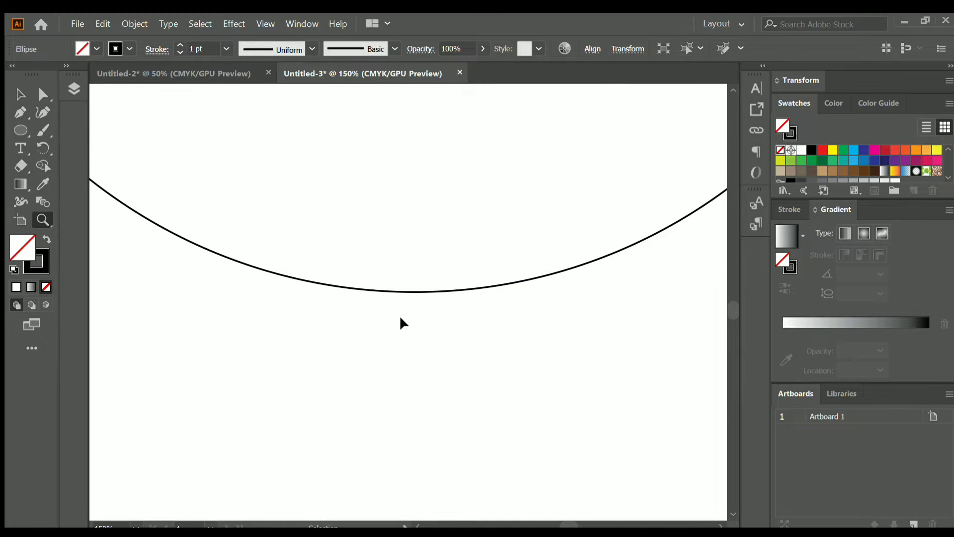
key(v)
key(ctrl+0)
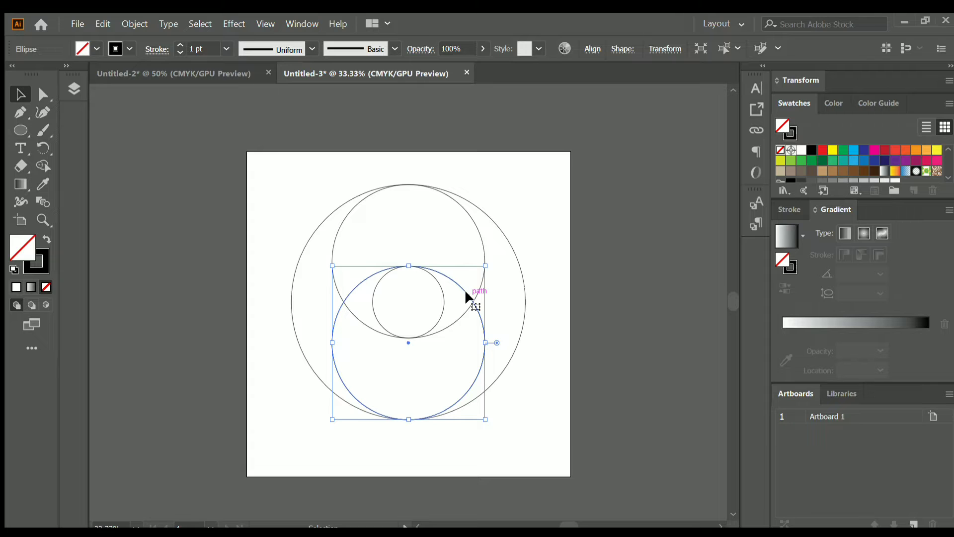
Step: Duplicate the medium circle to the right and left sides, each copy touching the large circle on its horizontal centre line
drag(466, 293, 506, 251)
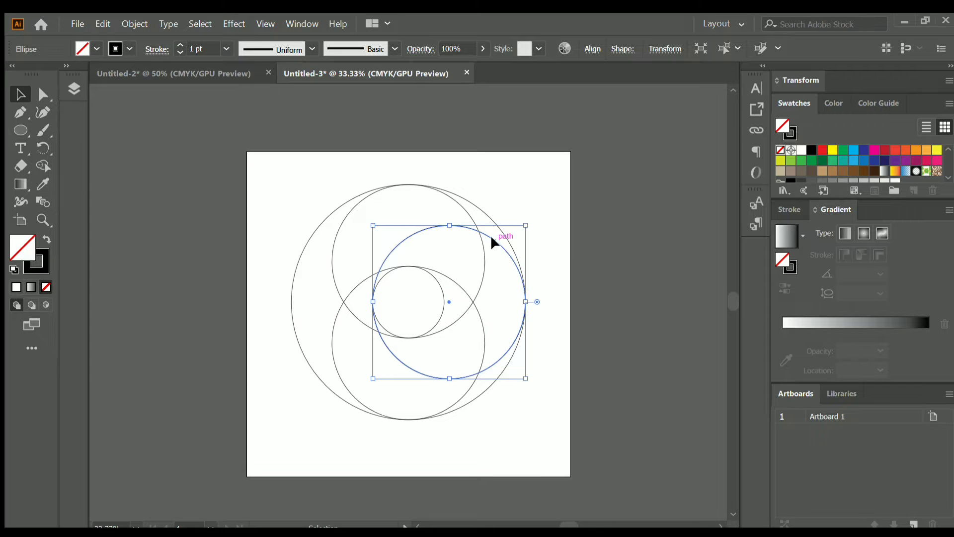
drag(490, 237, 411, 234)
click(596, 234)
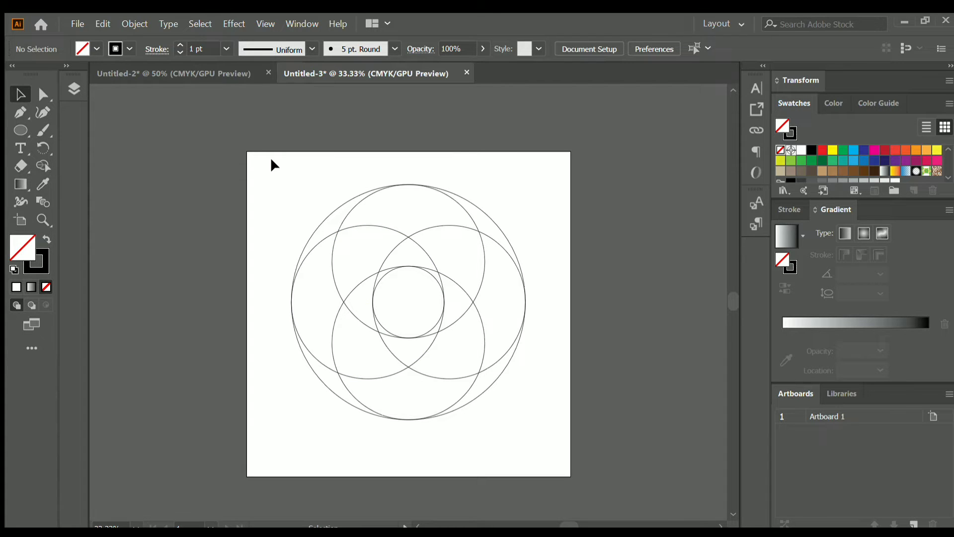
Step: Merge the overlapping regions of all circles with Shape Builder into four curved swirl blades around the small central circle
drag(271, 157, 535, 441)
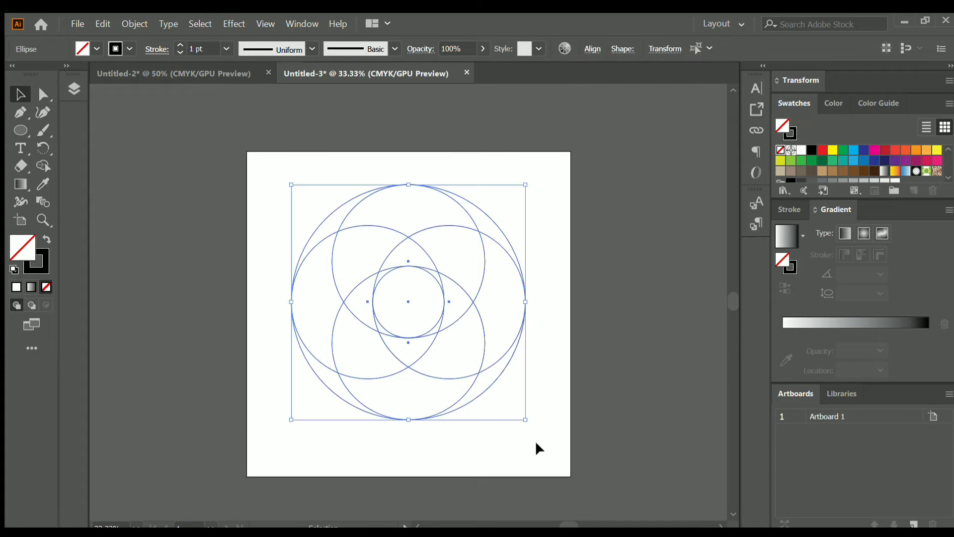
click(42, 166)
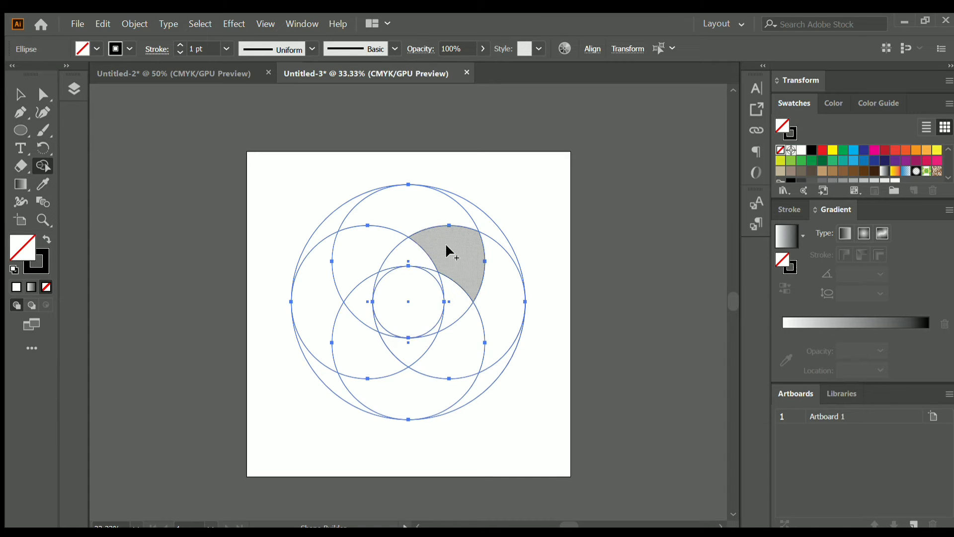
key(ctrl+=)
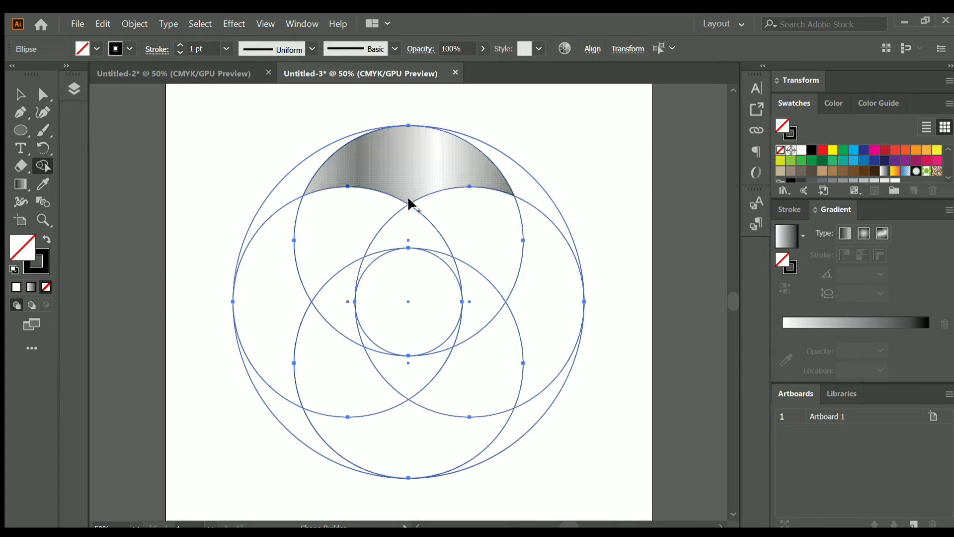
mouse_move(367, 260)
mouse_down()
mouse_move(438, 225)
mouse_move(504, 255)
mouse_move(523, 281)
mouse_move(535, 352)
mouse_move(523, 413)
mouse_up()
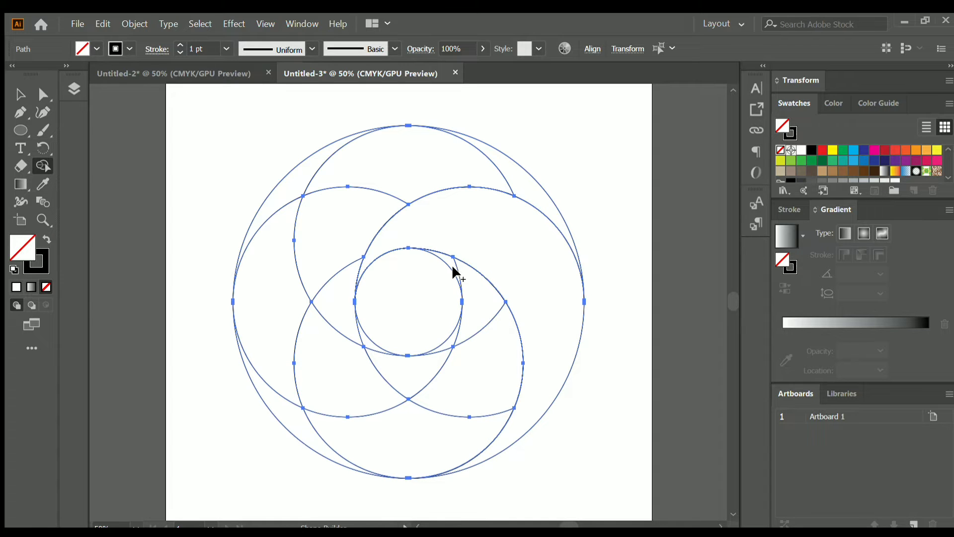
mouse_move(454, 268)
mouse_down()
mouse_move(482, 335)
mouse_move(468, 390)
mouse_move(405, 440)
mouse_move(341, 437)
mouse_move(295, 416)
mouse_move(338, 433)
mouse_move(434, 441)
mouse_move(464, 413)
mouse_up()
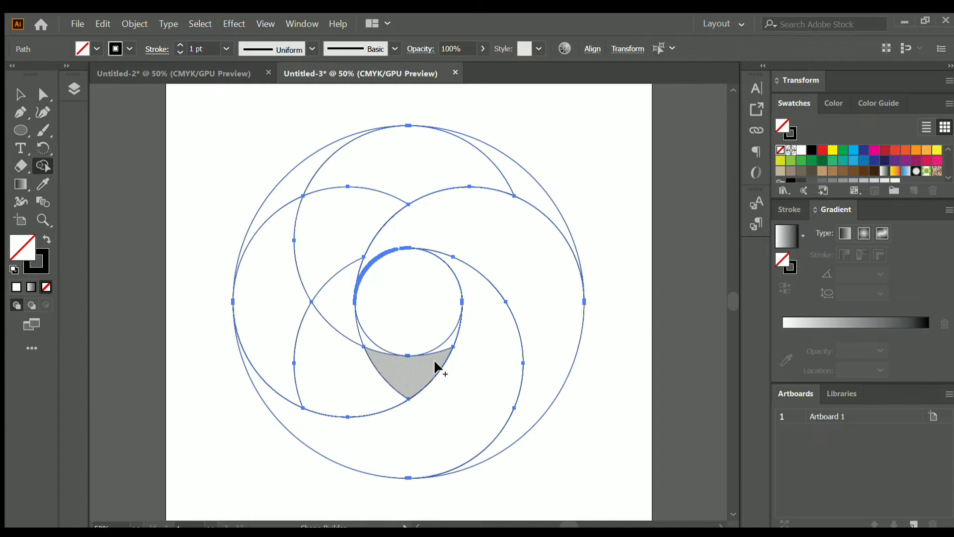
mouse_move(447, 344)
mouse_down()
mouse_move(358, 372)
mouse_move(302, 349)
mouse_move(266, 287)
mouse_move(284, 193)
mouse_move(271, 249)
mouse_up()
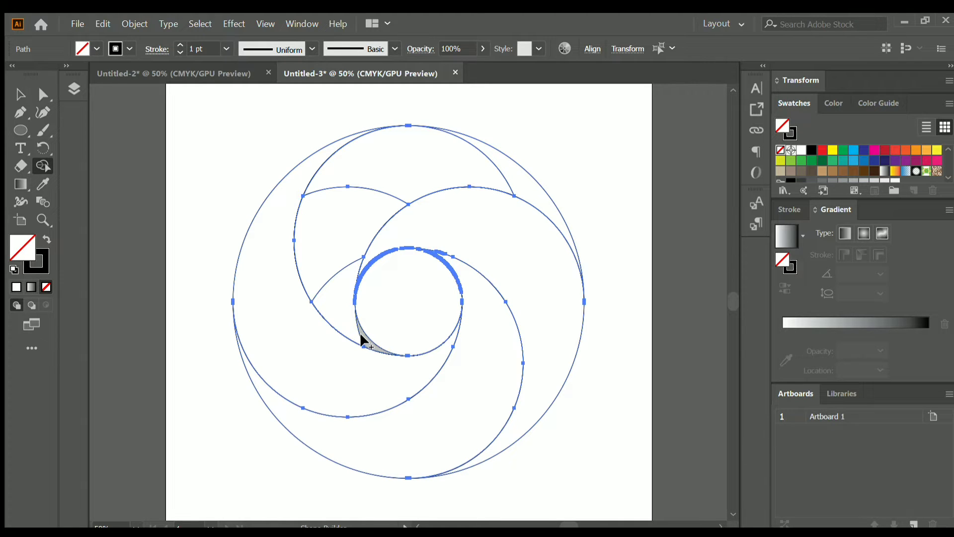
mouse_move(361, 336)
mouse_down()
mouse_move(337, 311)
mouse_move(334, 215)
mouse_move(403, 170)
mouse_move(485, 174)
mouse_move(522, 189)
mouse_up()
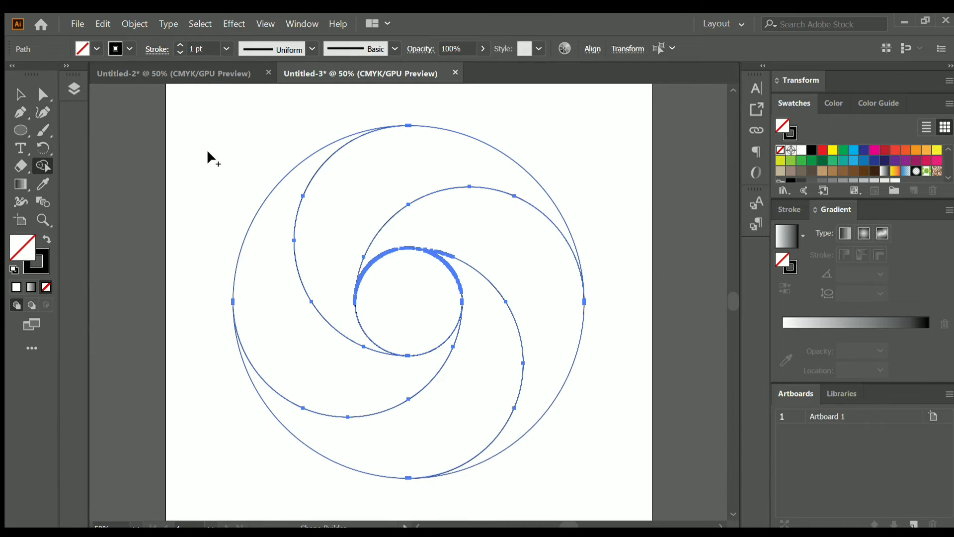
click(20, 94)
click(139, 153)
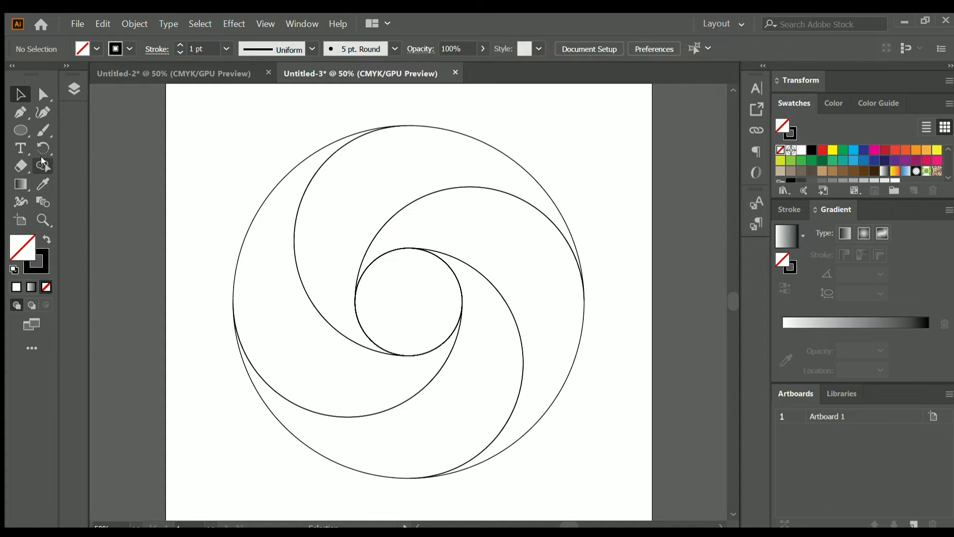
Step: Fill the left curved blade with a linear white-to-black gradient
drag(198, 101, 617, 475)
click(605, 383)
click(457, 332)
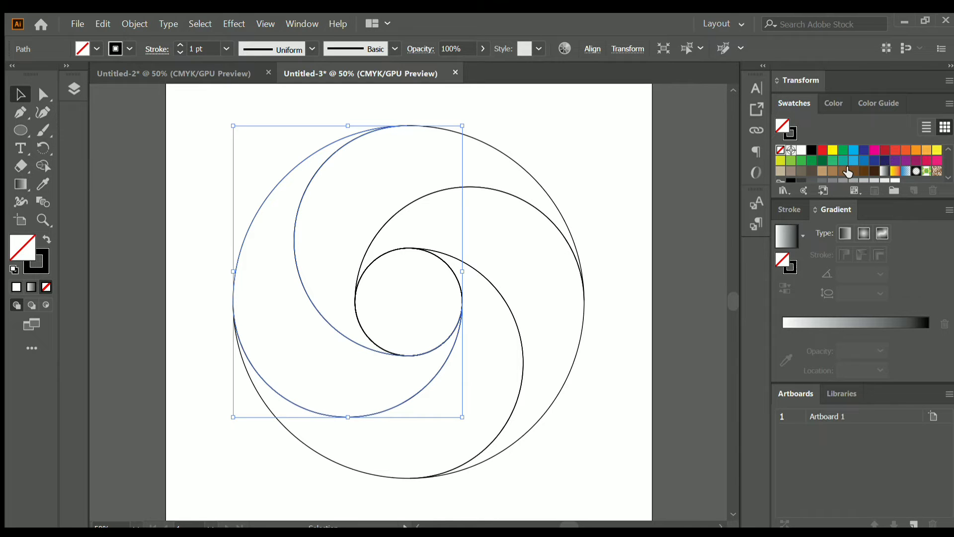
click(15, 184)
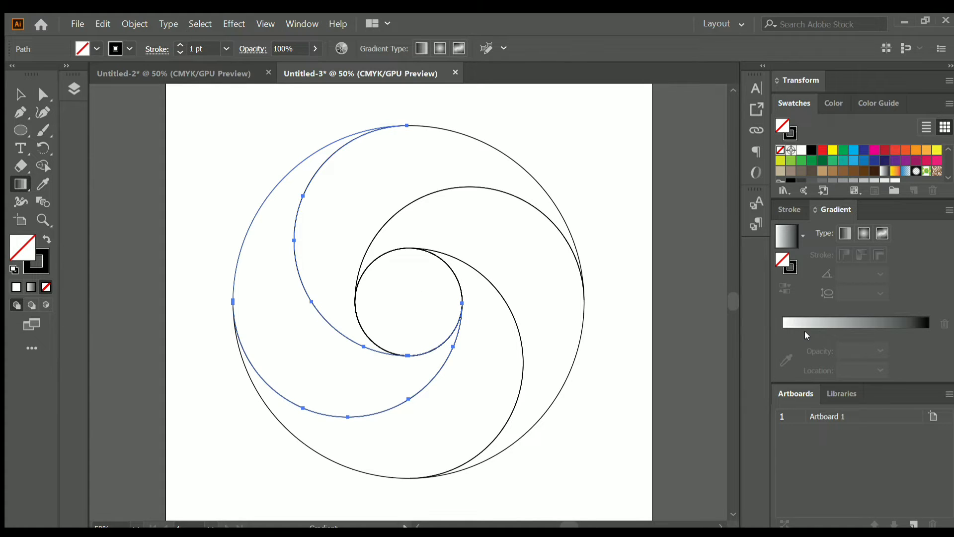
click(828, 322)
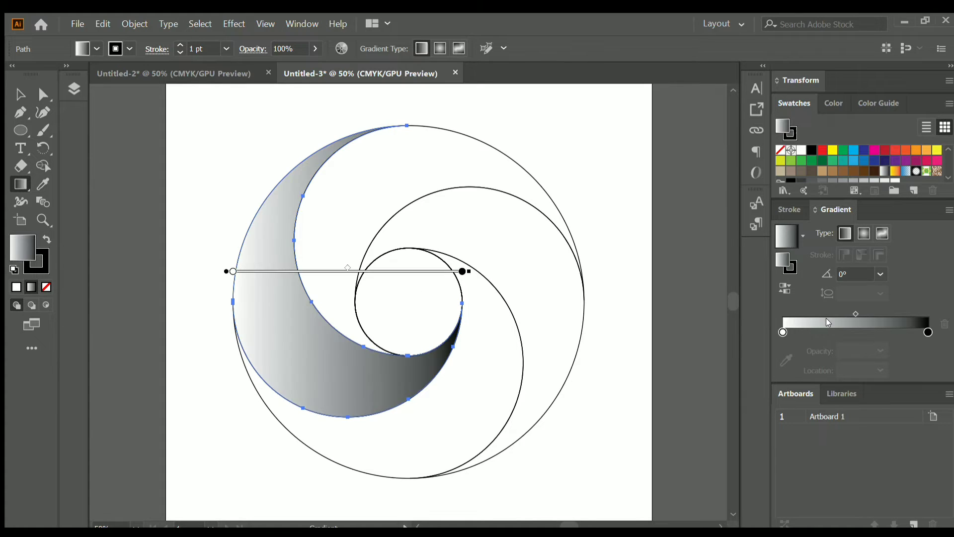
Step: Recolour the left blade's gradient with a dark blue start stop and a cyan end stop
click(928, 331)
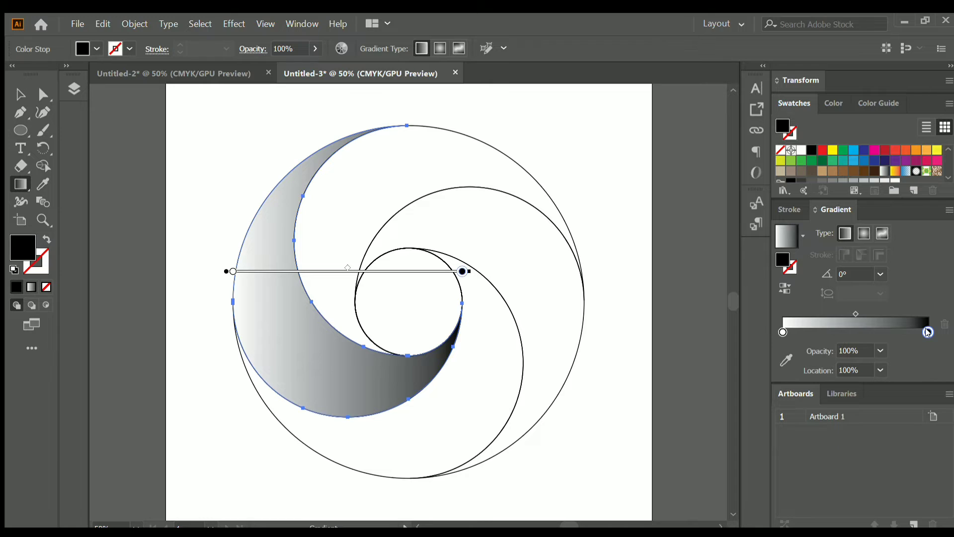
click(829, 377)
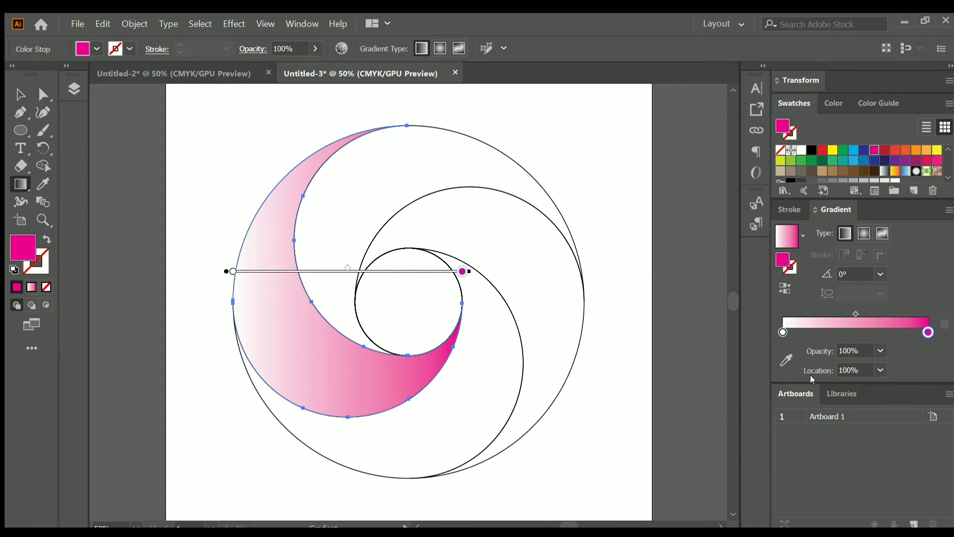
click(821, 378)
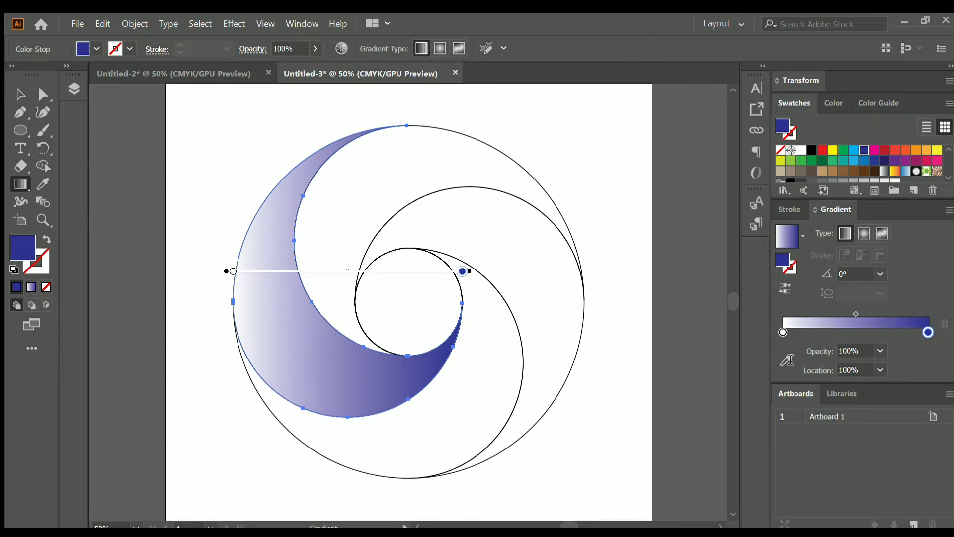
click(809, 381)
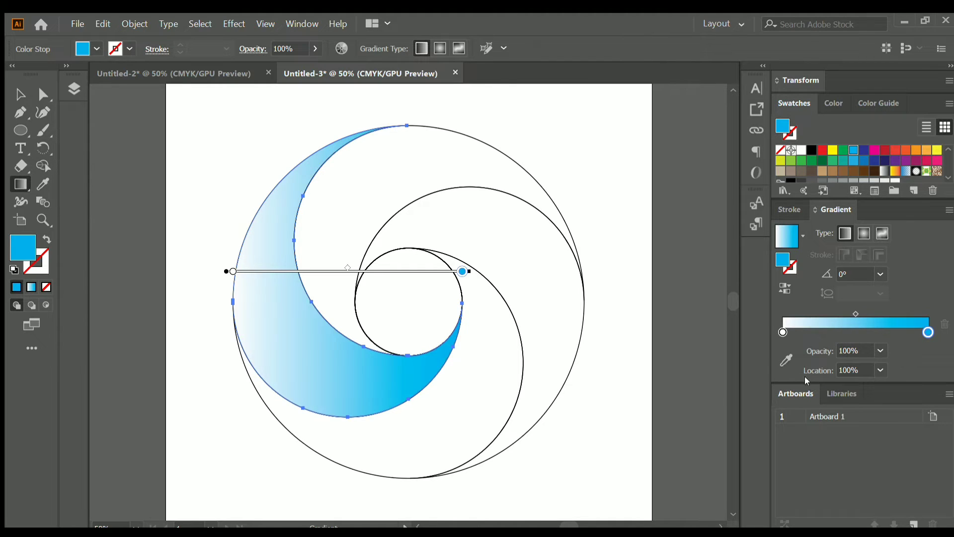
click(781, 332)
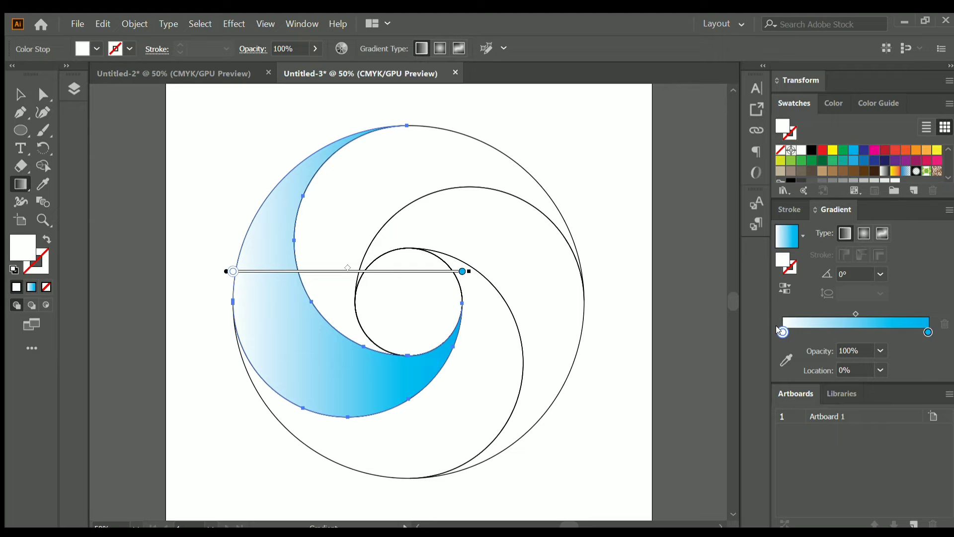
click(824, 381)
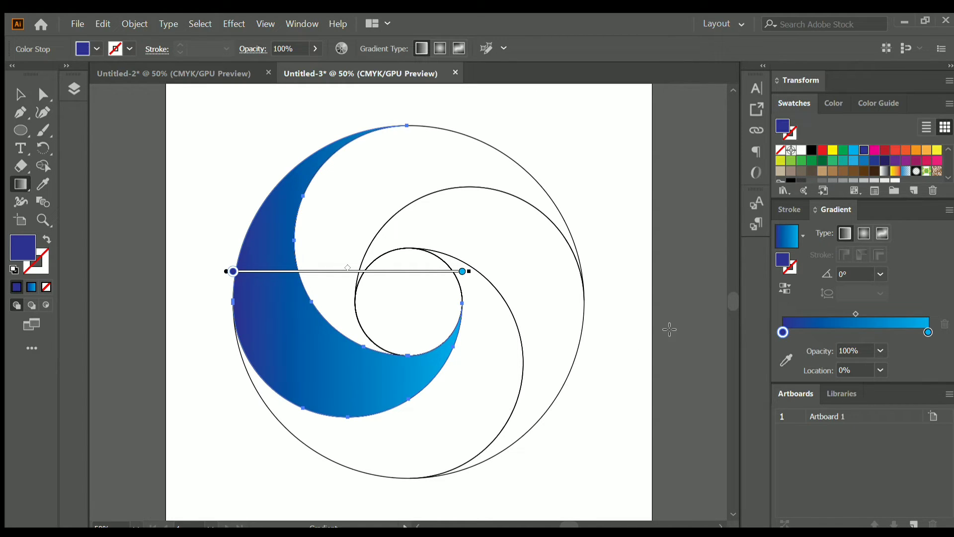
Step: Make the left blade's gradient radial, move its dark blue start stop inward and add a second blue stop at 47.15%
click(859, 235)
click(848, 235)
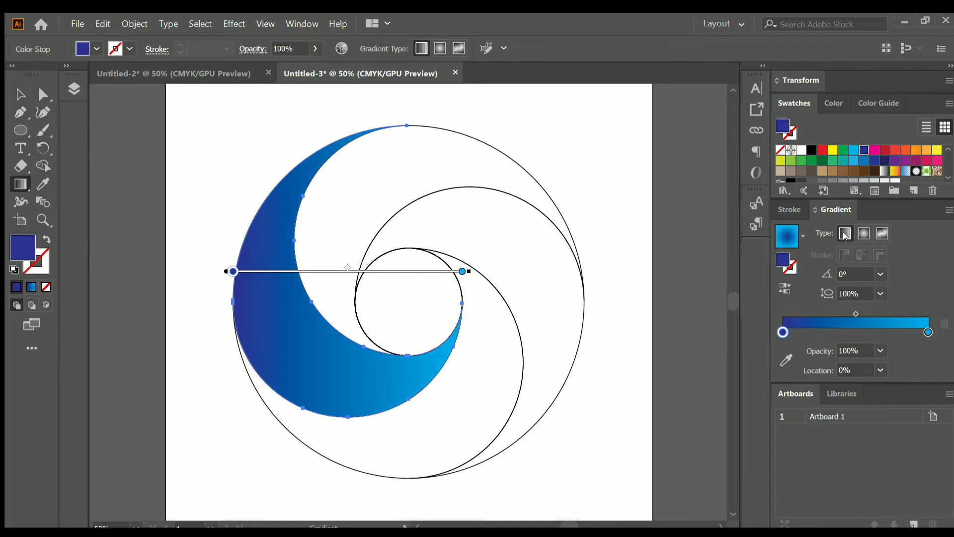
click(860, 237)
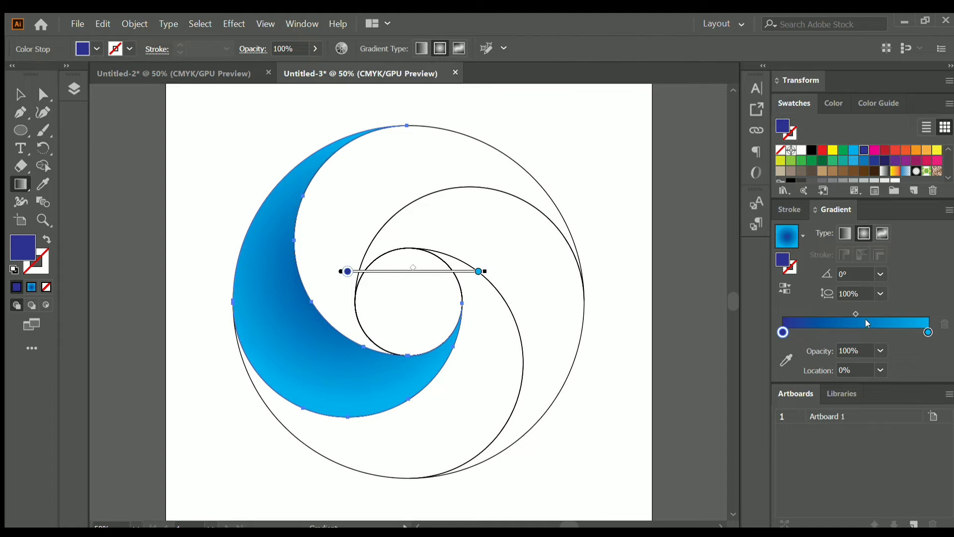
drag(784, 332, 851, 332)
click(843, 332)
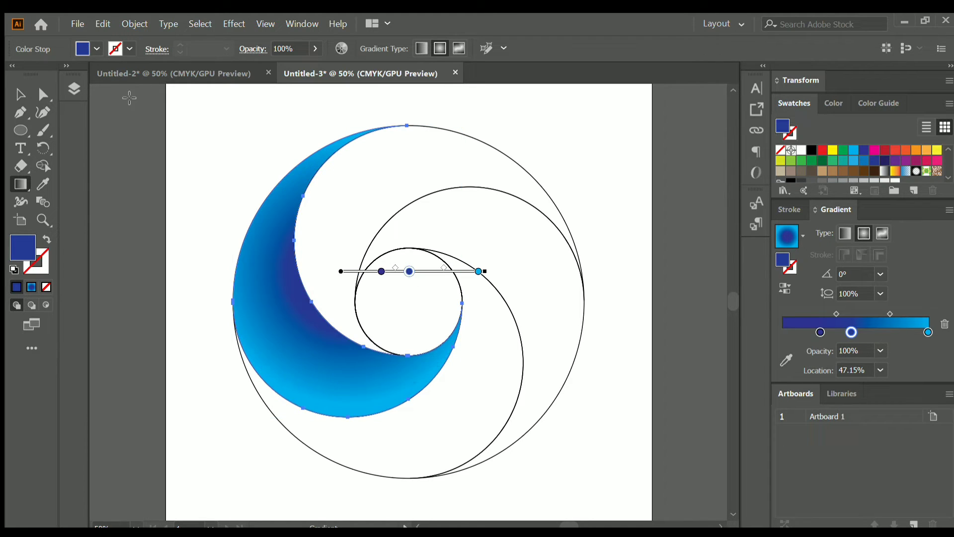
key(v)
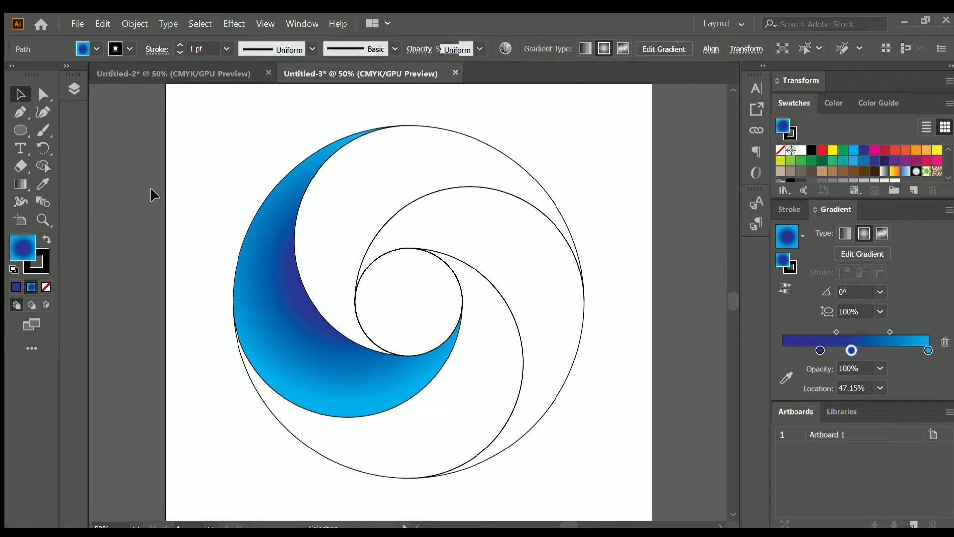
click(151, 189)
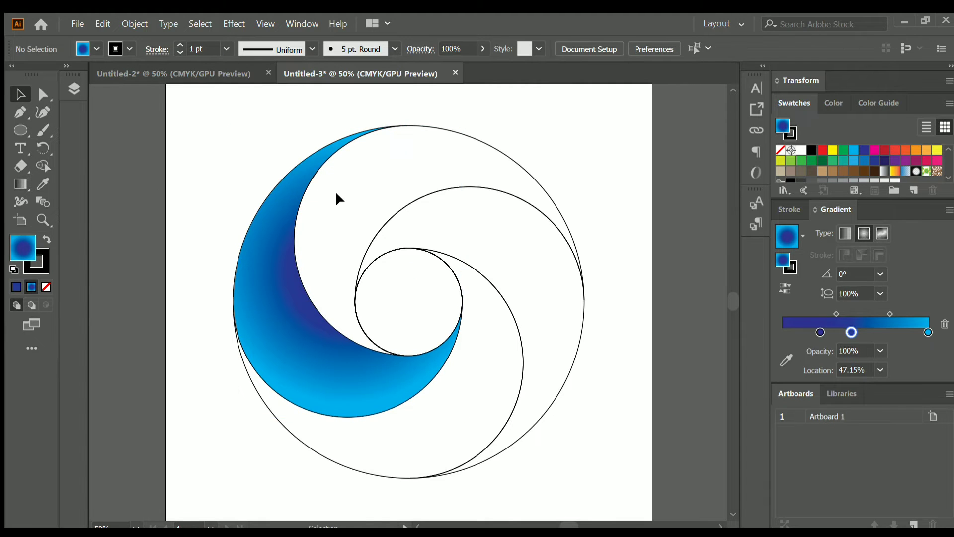
Step: Copy the left blade's radial blue gradient onto the upper blade with the Eyedropper
click(401, 204)
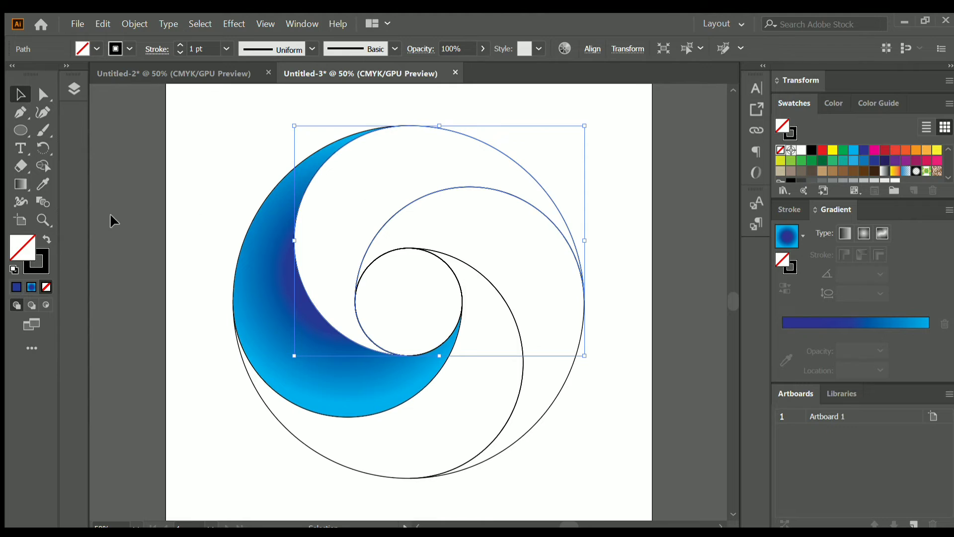
click(45, 182)
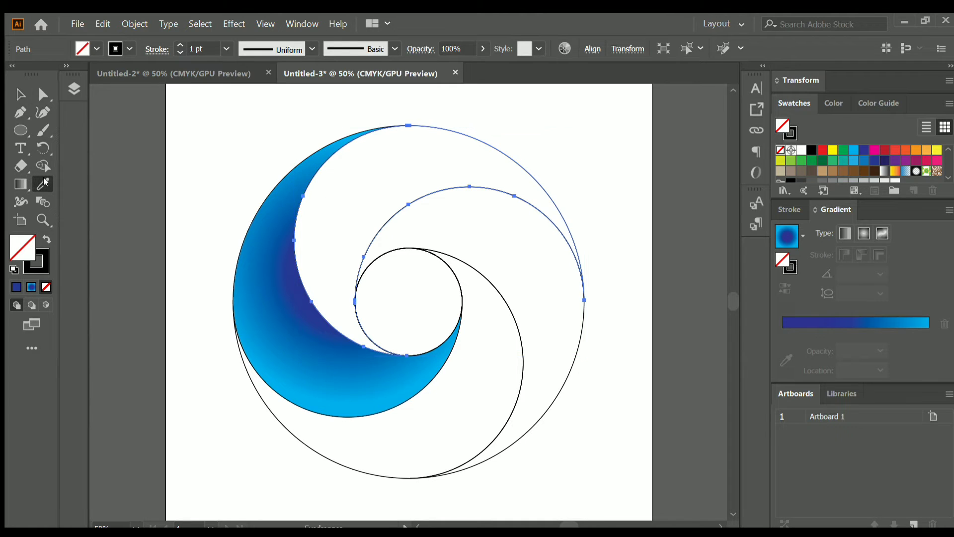
click(259, 286)
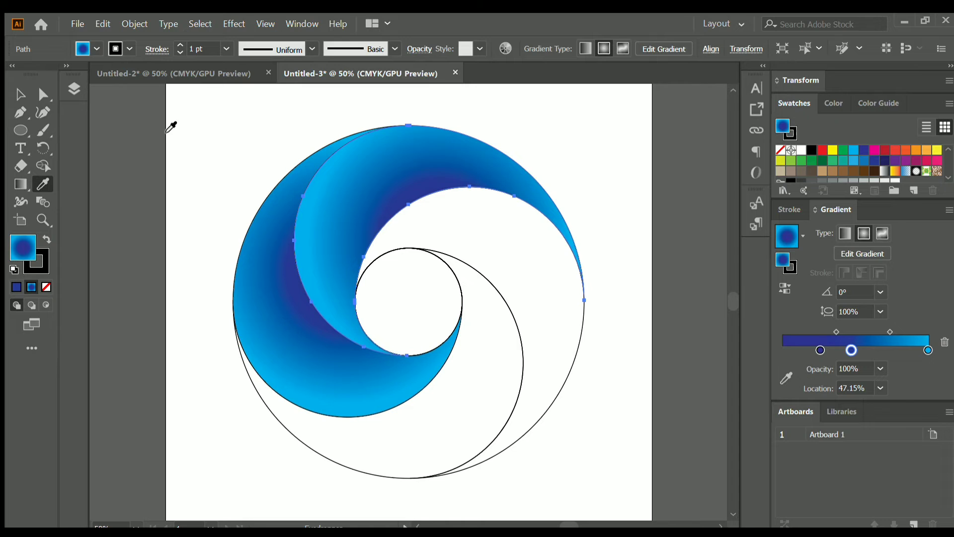
click(19, 92)
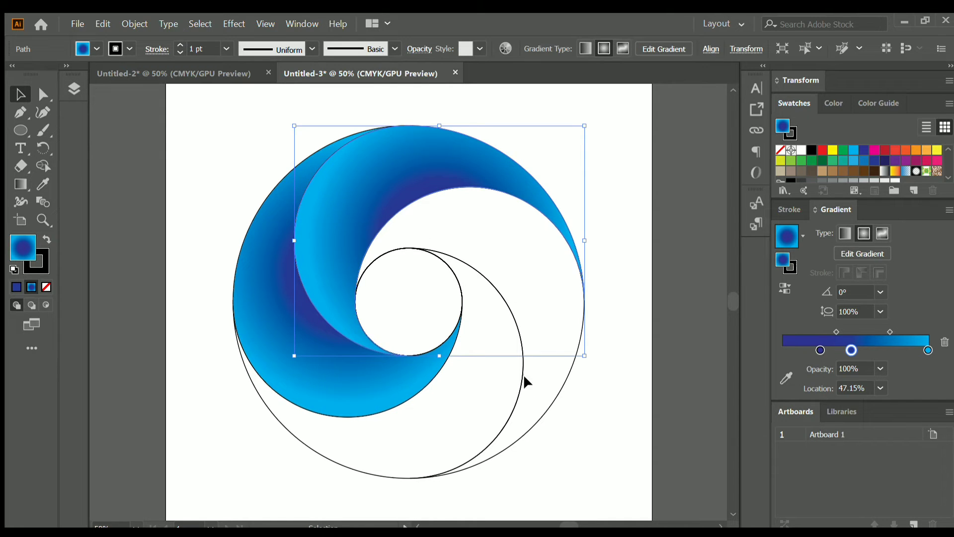
Step: Give the lower blade the same radial blue gradient by sampling a finished blade with the Eyedropper
click(523, 421)
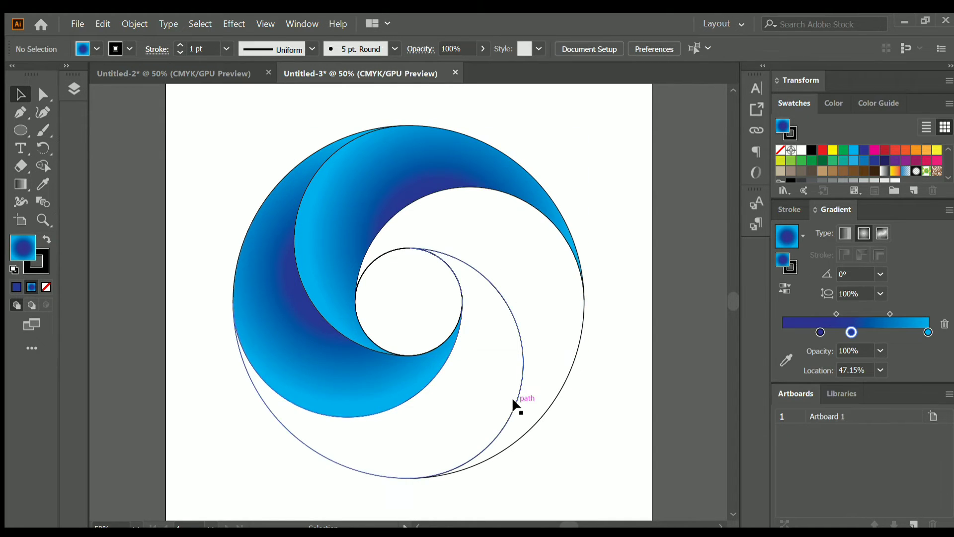
click(513, 399)
click(44, 183)
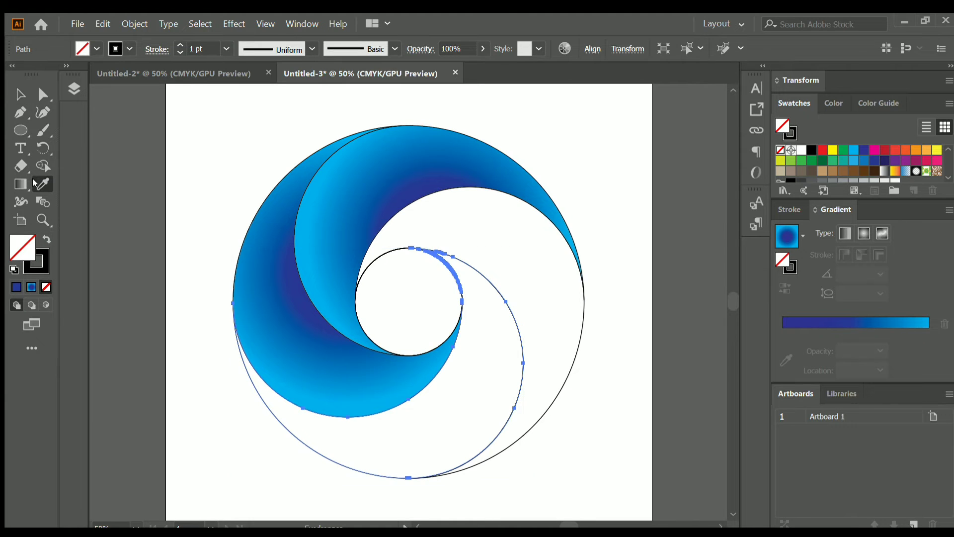
click(328, 218)
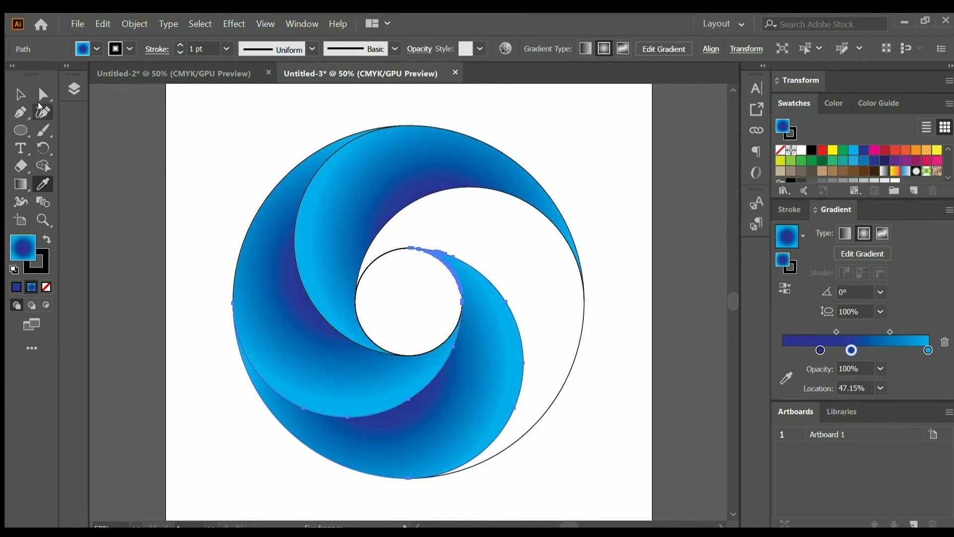
click(20, 93)
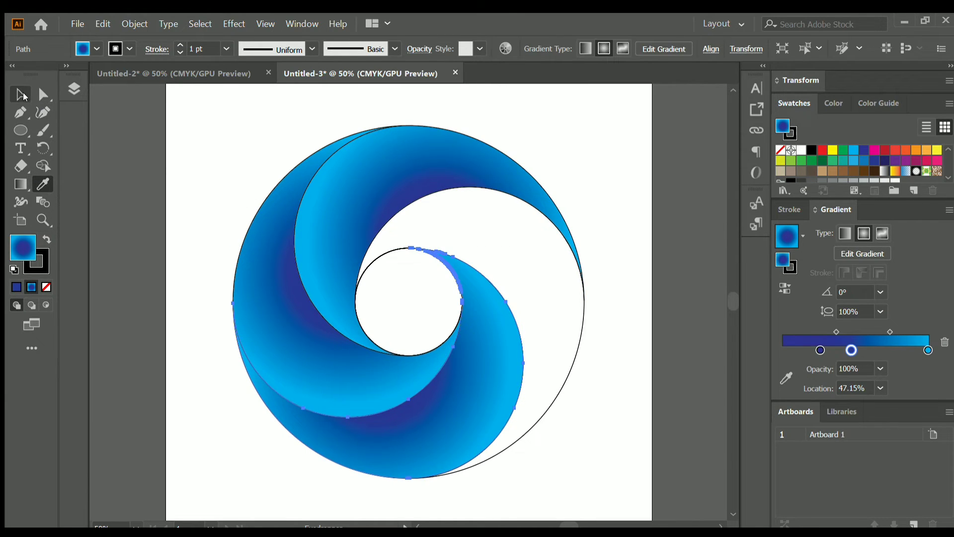
Step: Apply the sampled radial blue gradient to the remaining right blade with the Eyedropper
click(575, 269)
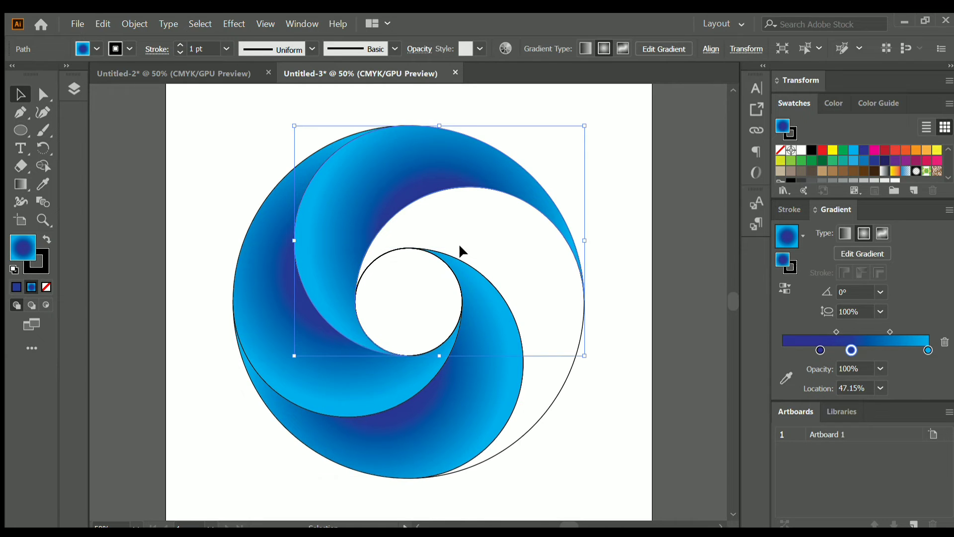
click(601, 442)
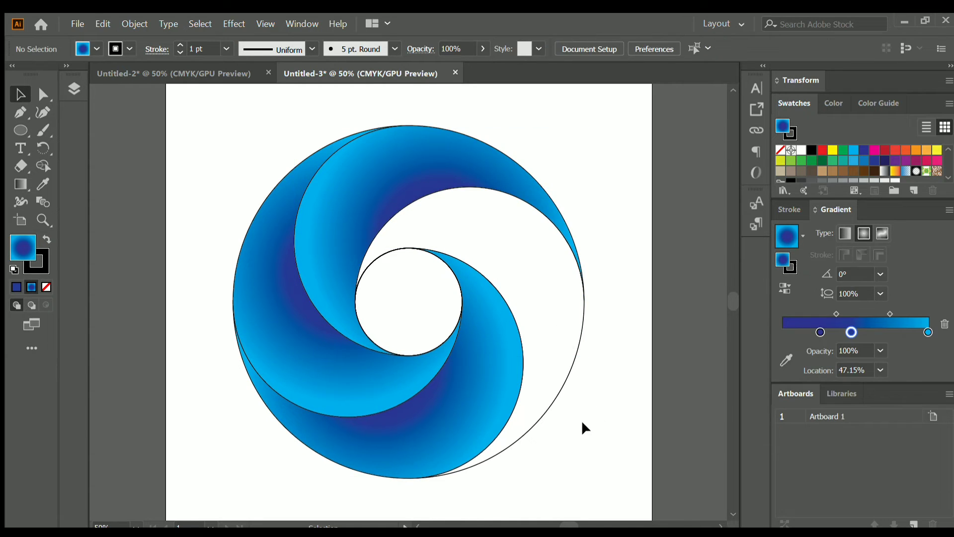
click(560, 380)
click(44, 180)
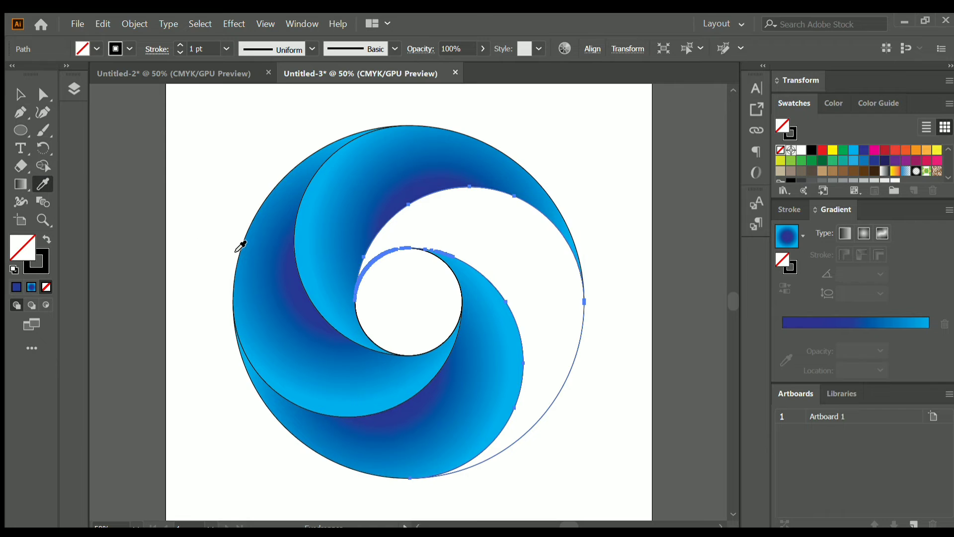
click(274, 263)
click(17, 94)
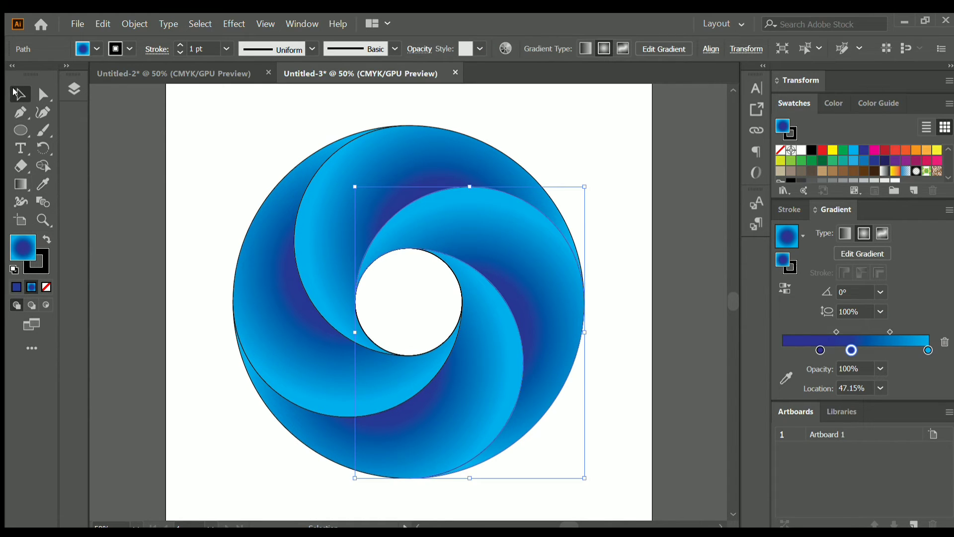
Step: Remove the black stroke from all blades and the central circle
click(243, 149)
drag(200, 131, 607, 470)
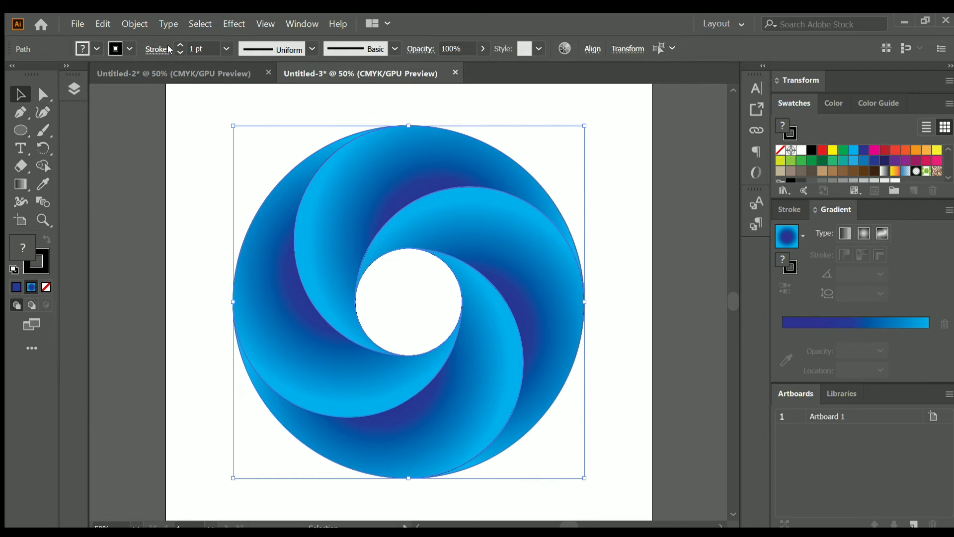
key(slash)
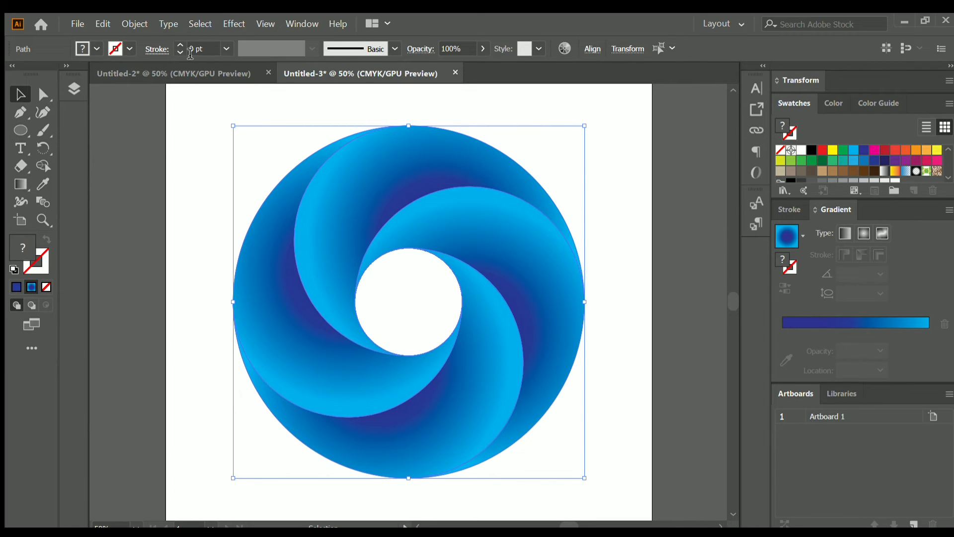
click(168, 200)
Step: Examine the coloured swirl and compare it with the reference swirl in the Untitled-2 document
key(ctrl+minus)
key(ctrl+minus)
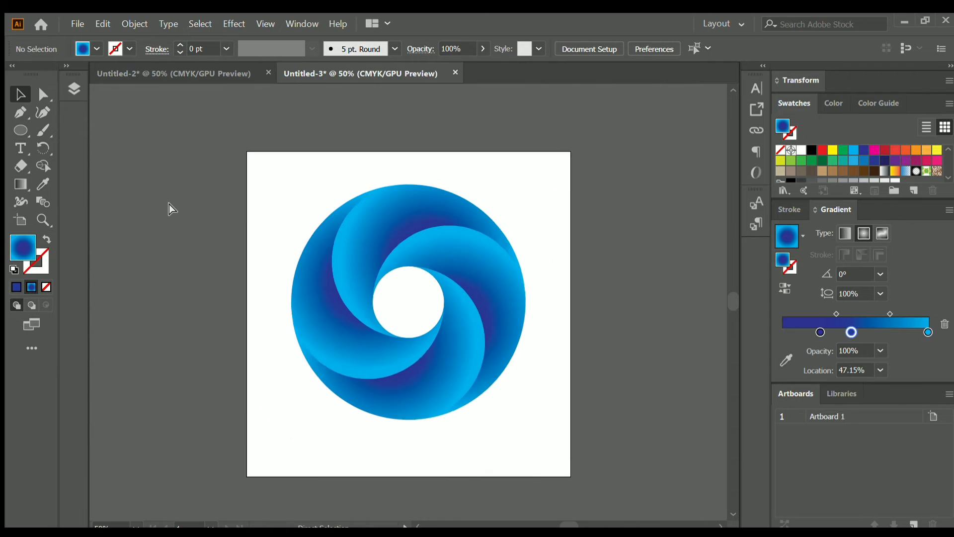
key(ctrl+plus)
key(ctrl+plus)
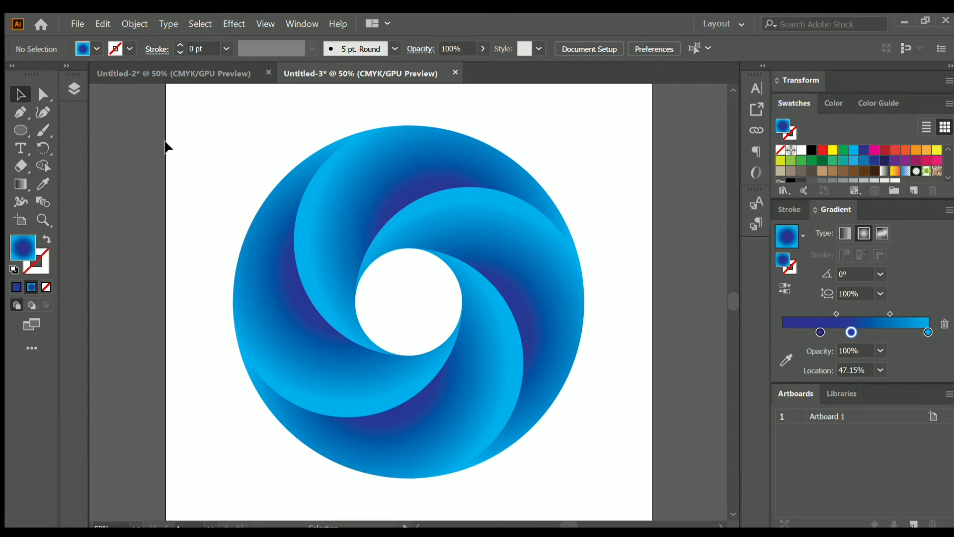
drag(182, 141, 380, 427)
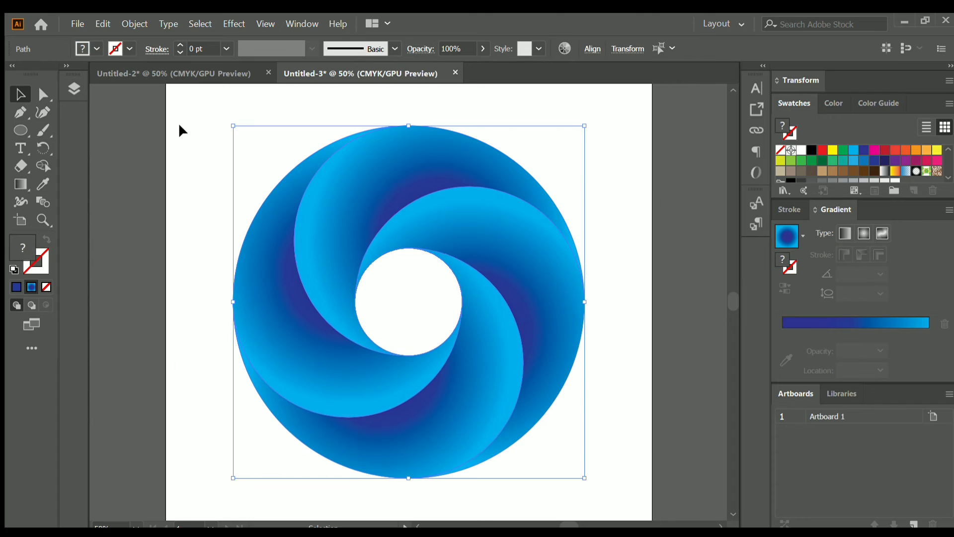
click(284, 299)
click(177, 279)
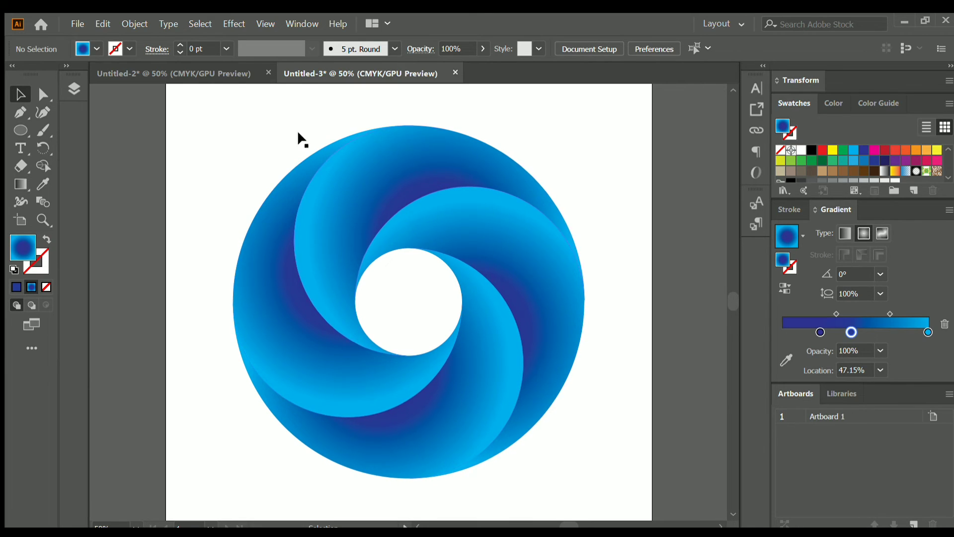
click(218, 71)
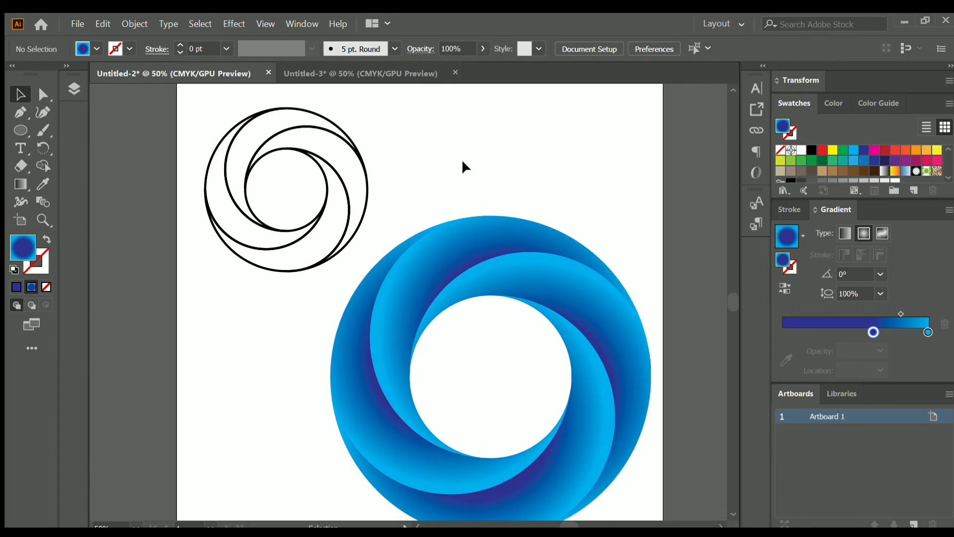
click(324, 71)
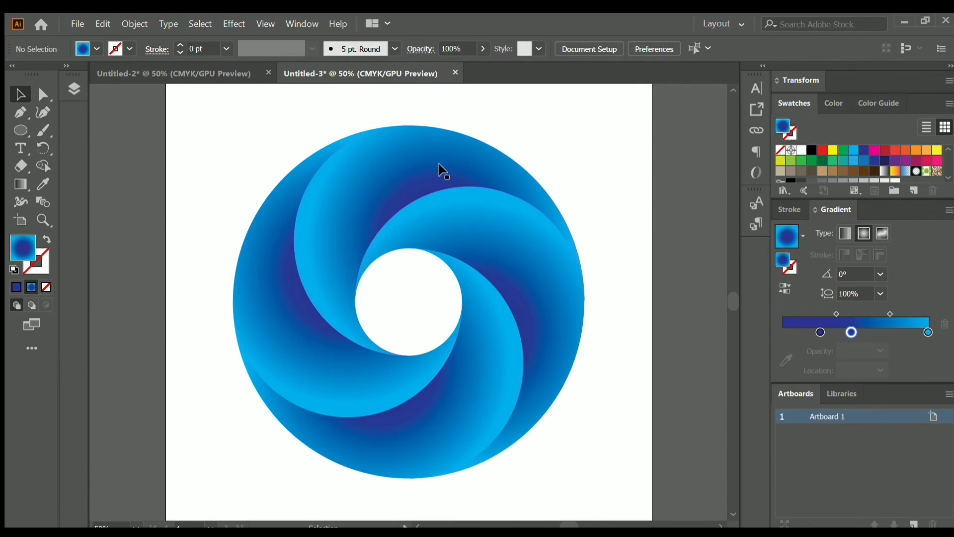
Step: Examine how the swirl logo reads at very small and larger display sizes
key(ctrl+minus)
key(ctrl+minus)
key(ctrl+minus)
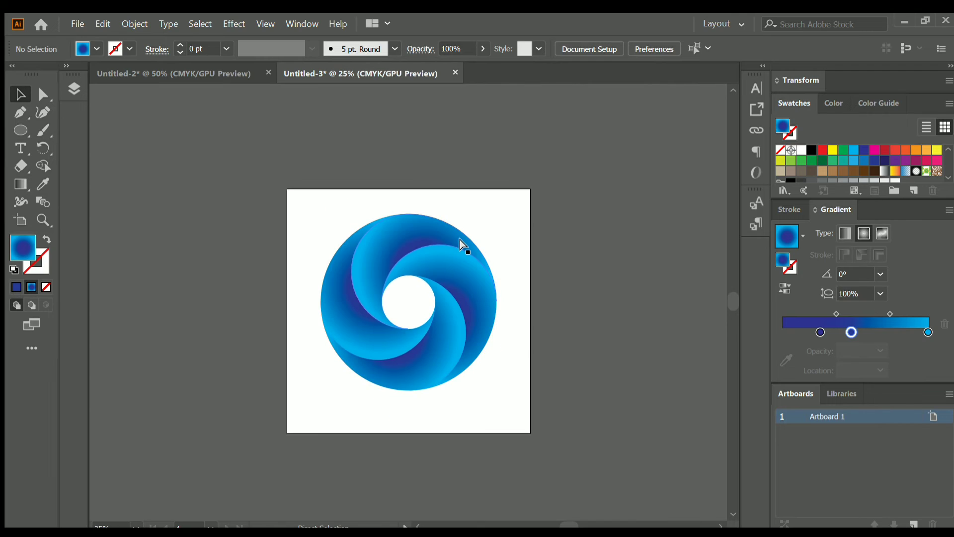
key(ctrl+minus)
key(ctrl+minus)
key(ctrl+minus)
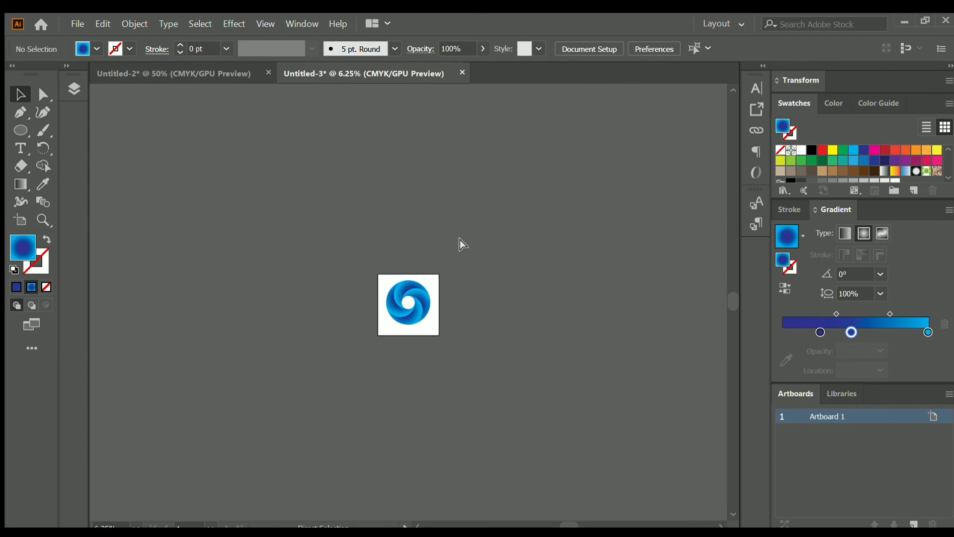
key(ctrl+plus)
key(ctrl+plus)
key(ctrl+plus)
key(ctrl+plus)
key(ctrl+plus)
key(ctrl+plus)
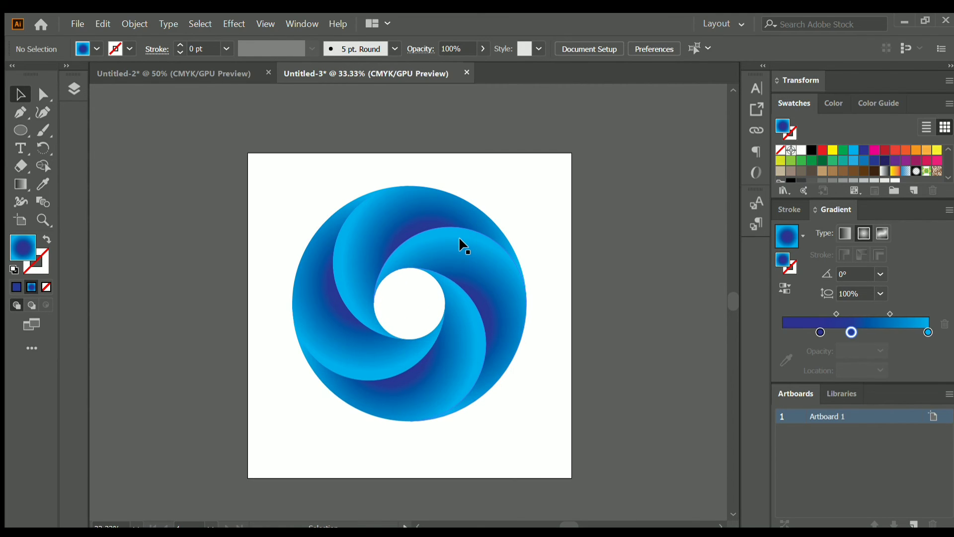
Step: Apply a dark shadow effect to the lower blade so it is cast onto the right blade
click(456, 303)
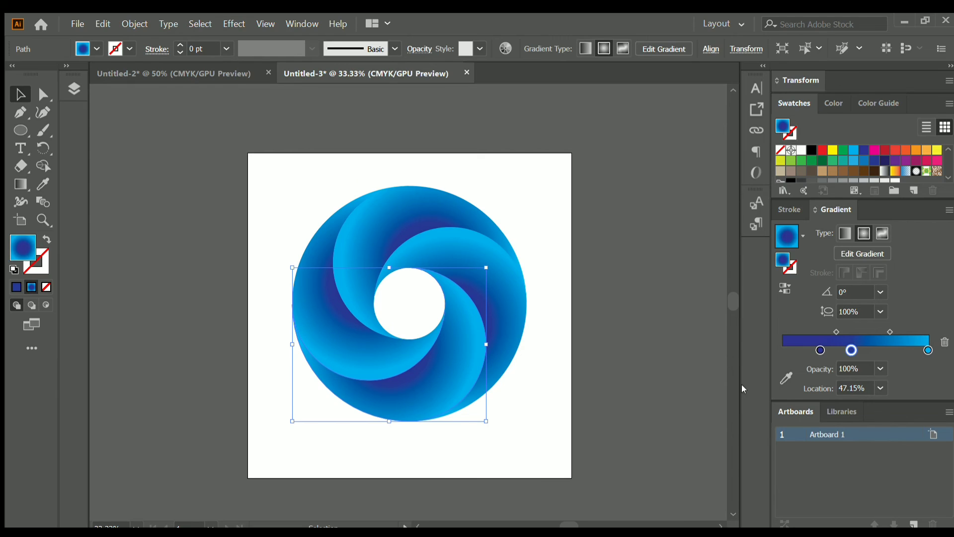
click(720, 400)
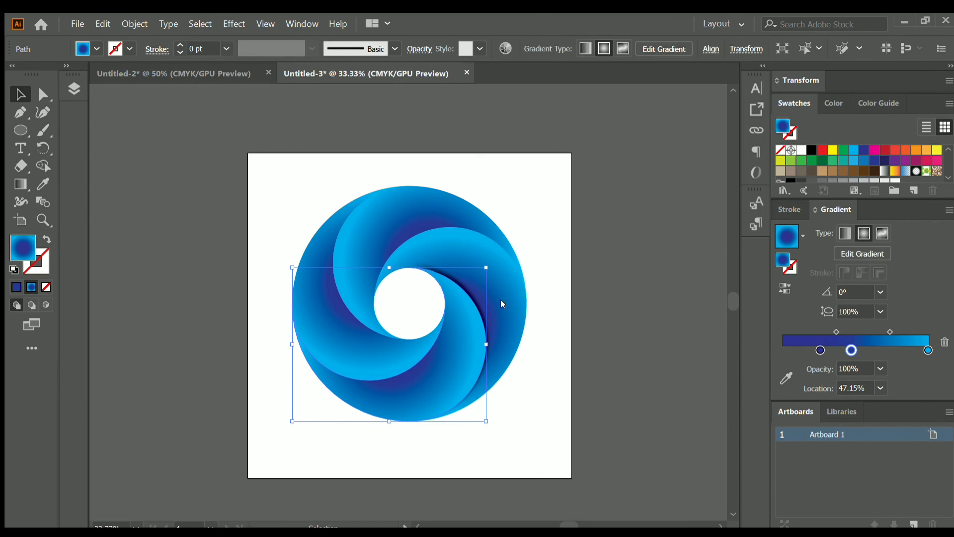